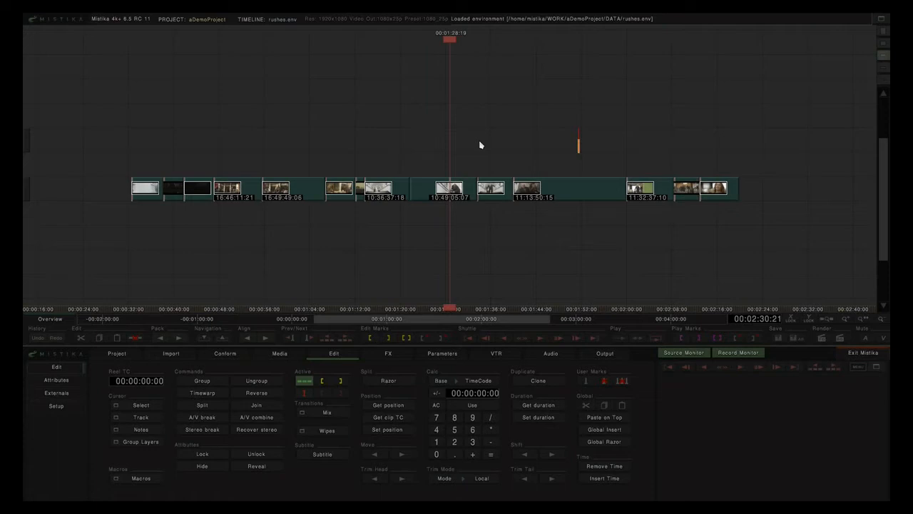
Apply an RGBCorrect effect to all timeline clips and open the first clip's effect for editing
{"action": "left_click_drag", "start_coordinate": [148, 136], "coordinate": [738, 211]}
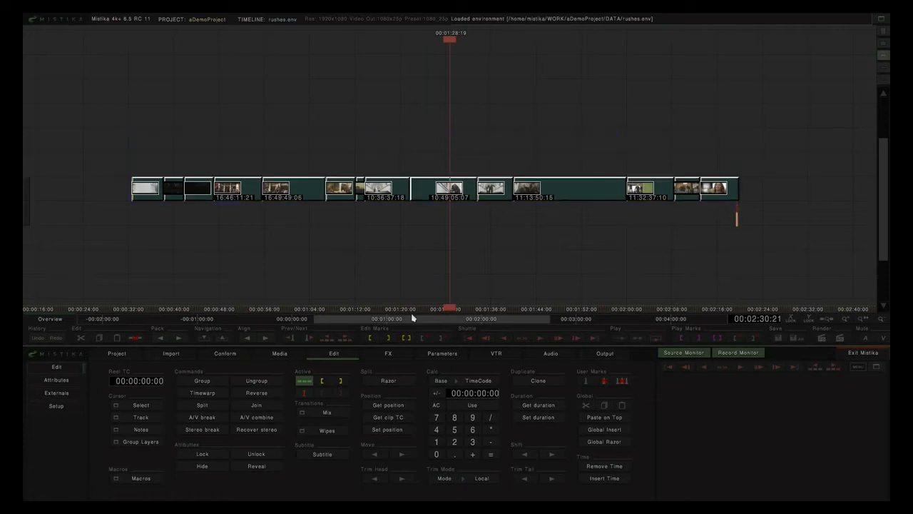
{"action": "left_click", "coordinate": [398, 357]}
{"action": "left_click", "coordinate": [250, 379]}
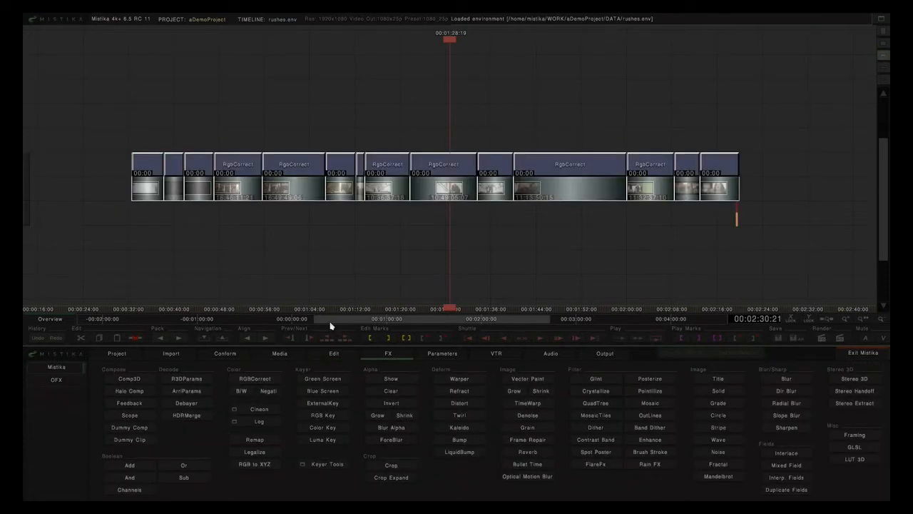
{"action": "left_click", "coordinate": [143, 172]}
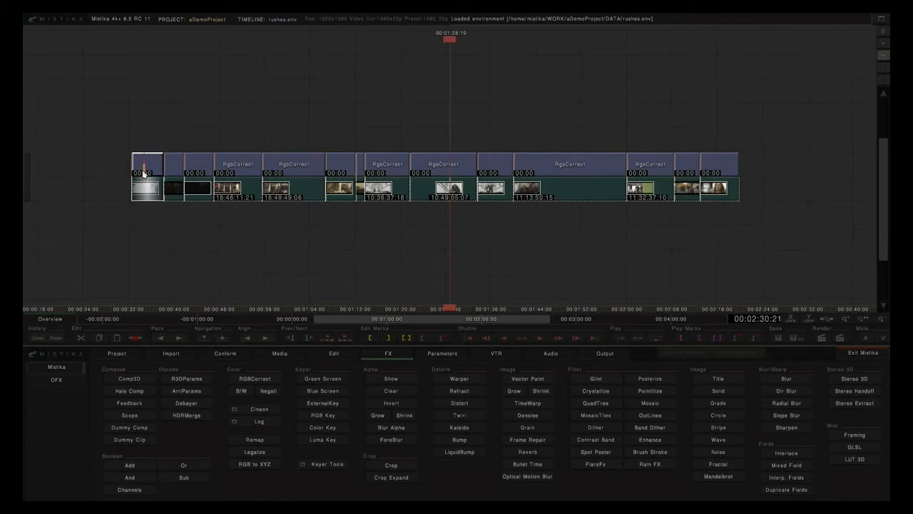
{"action": "left_click", "coordinate": [143, 171]}
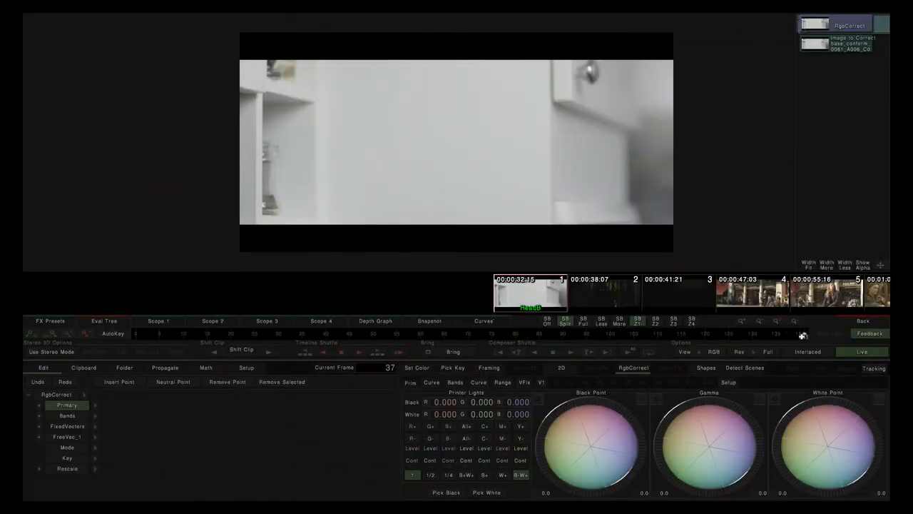
Grade the first three clips by shifting their gamma: clip 1 to pink, clip 2 to green and clip 3 to blue
{"action": "left_click", "coordinate": [501, 334]}
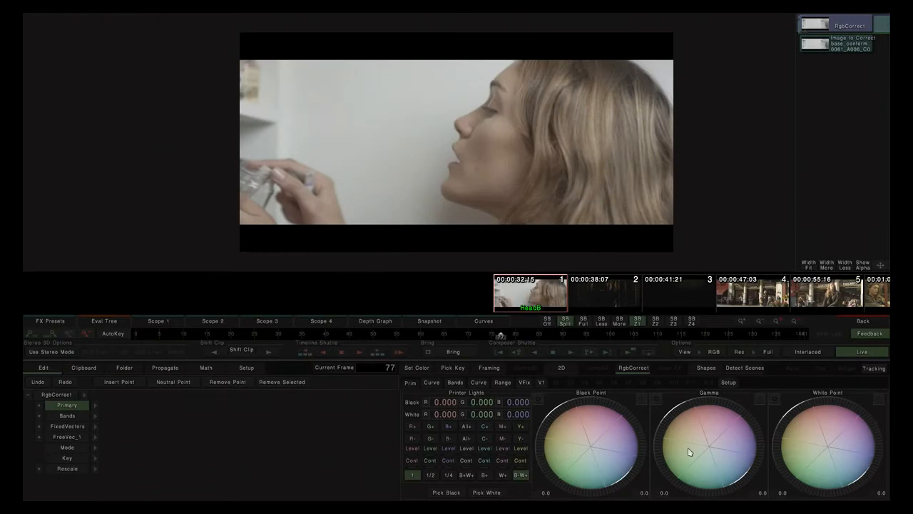
{"action": "left_click_drag", "start_coordinate": [697, 453], "coordinate": [714, 420]}
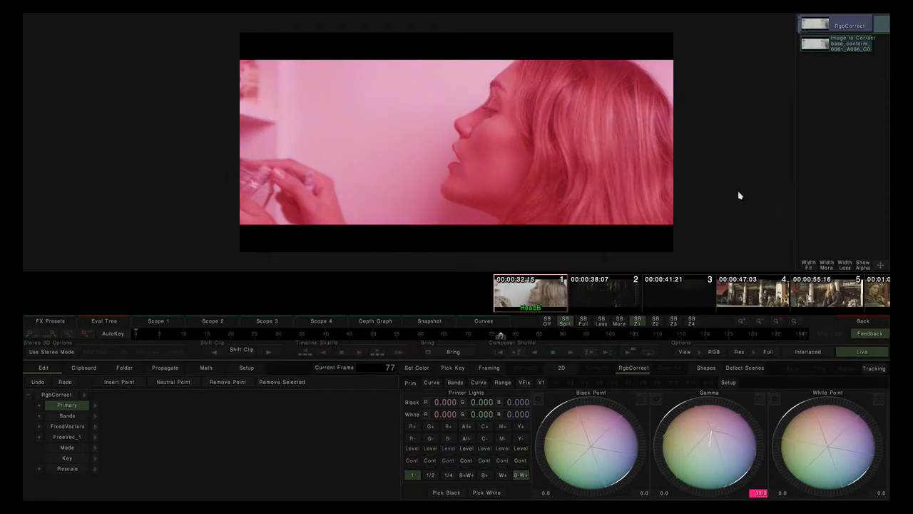
{"action": "left_click", "coordinate": [599, 294]}
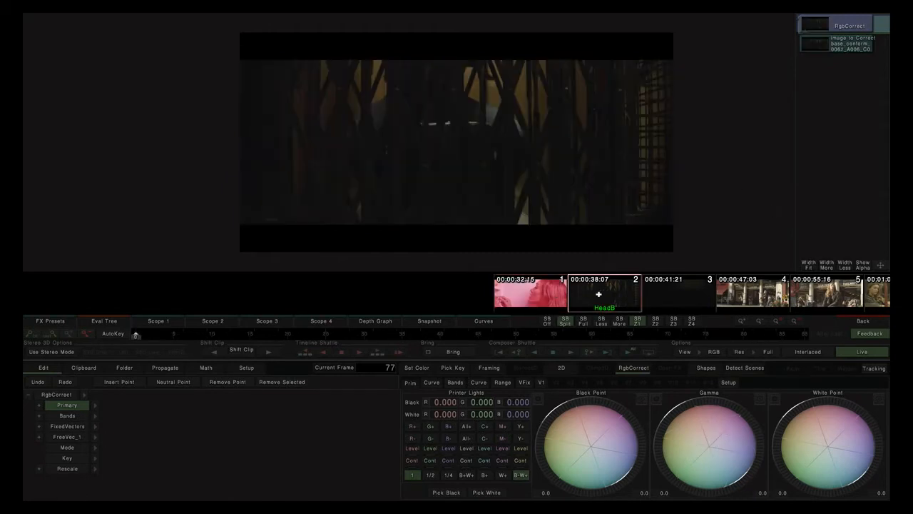
{"action": "mouse_move", "coordinate": [708, 454]}
{"action": "left_mouse_down"}
{"action": "mouse_move", "coordinate": [713, 443]}
{"action": "mouse_move", "coordinate": [717, 453]}
{"action": "left_mouse_up"}
{"action": "left_click", "coordinate": [673, 303]}
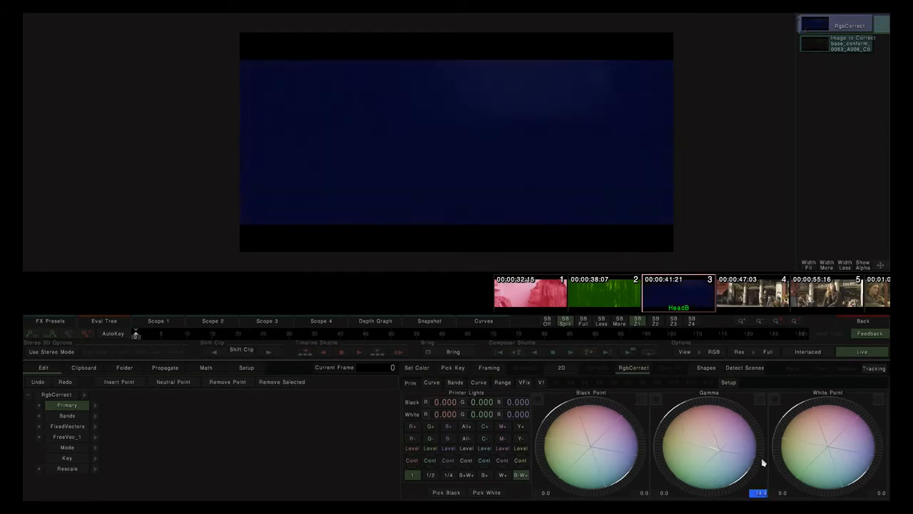
{"action": "left_click_drag", "start_coordinate": [135, 338], "coordinate": [482, 335]}
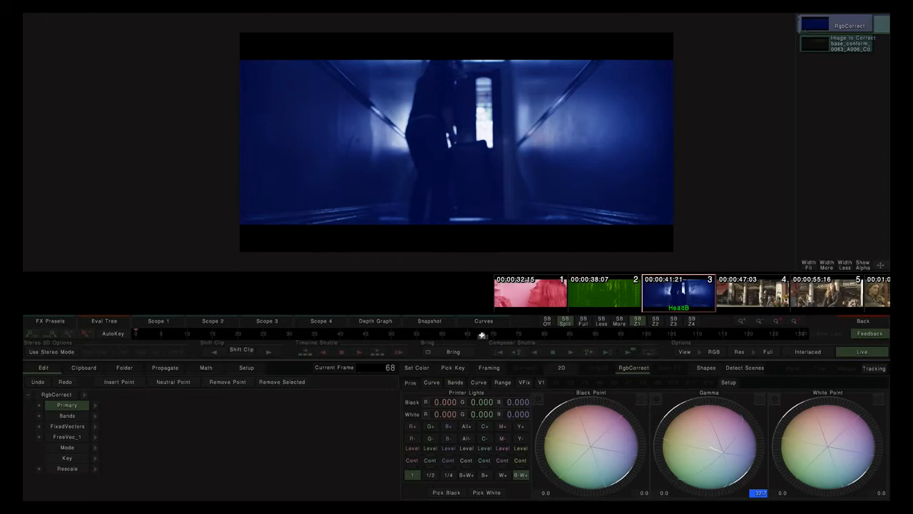
Save clip 1's pink grade as an automatically named FX preset and select the GLOBAL_PRESETS folder
{"action": "left_click_drag", "start_coordinate": [745, 297], "coordinate": [363, 294]}
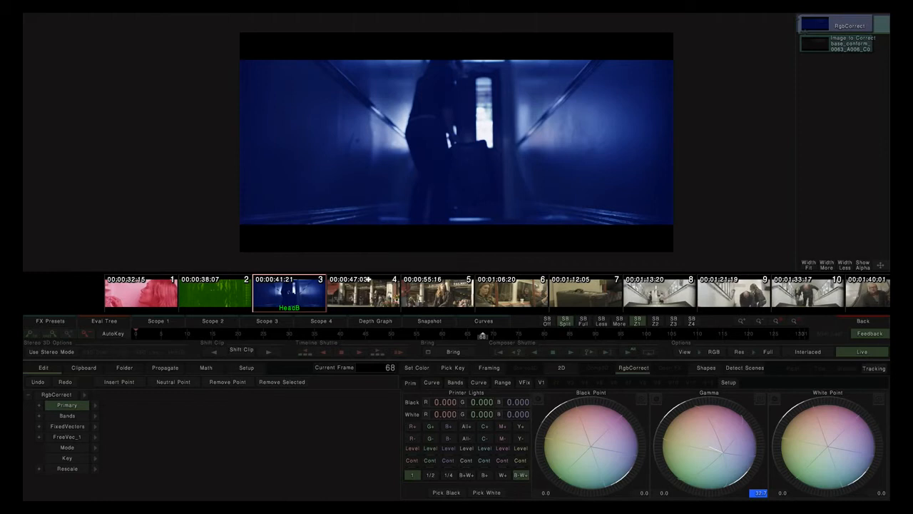
{"action": "left_click", "coordinate": [48, 321]}
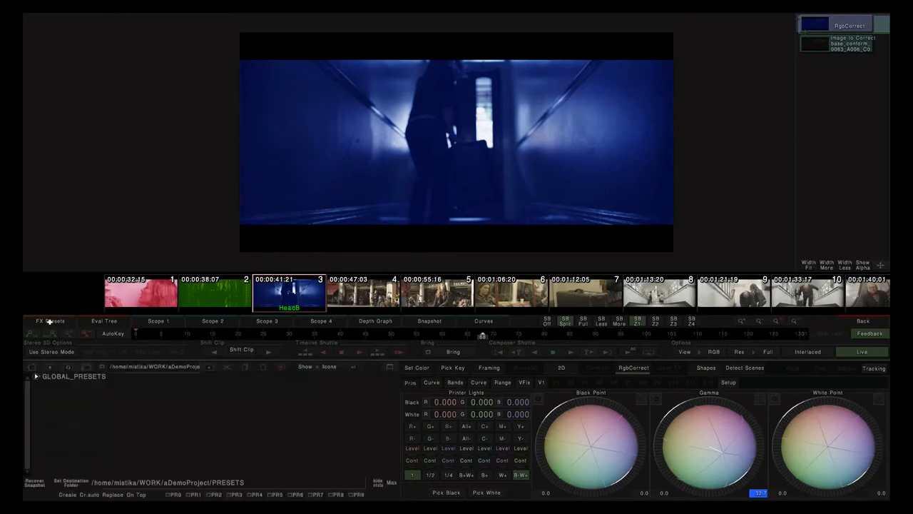
{"action": "left_click", "coordinate": [130, 288]}
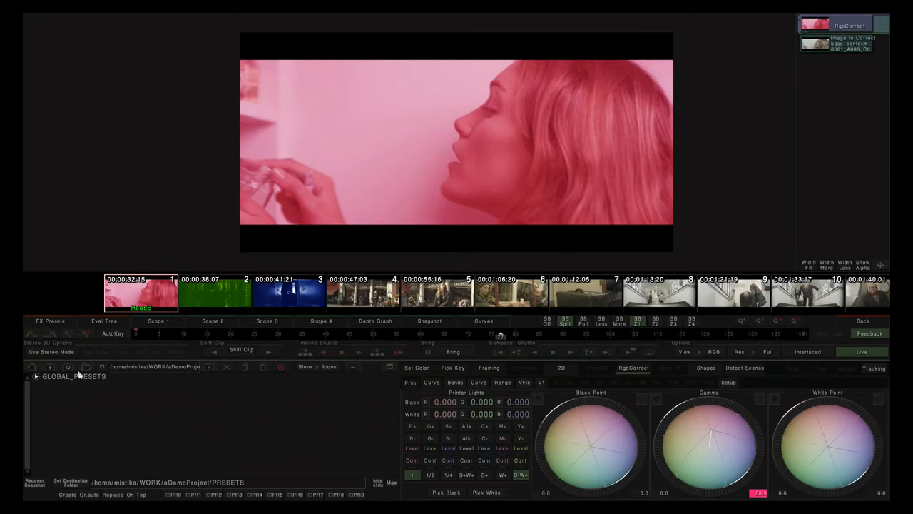
{"action": "left_click", "coordinate": [85, 497]}
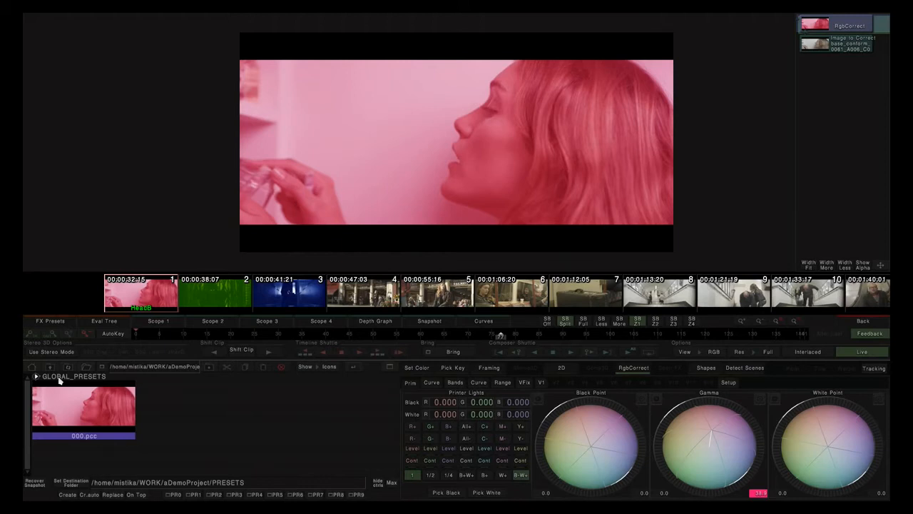
{"action": "left_click", "coordinate": [50, 379]}
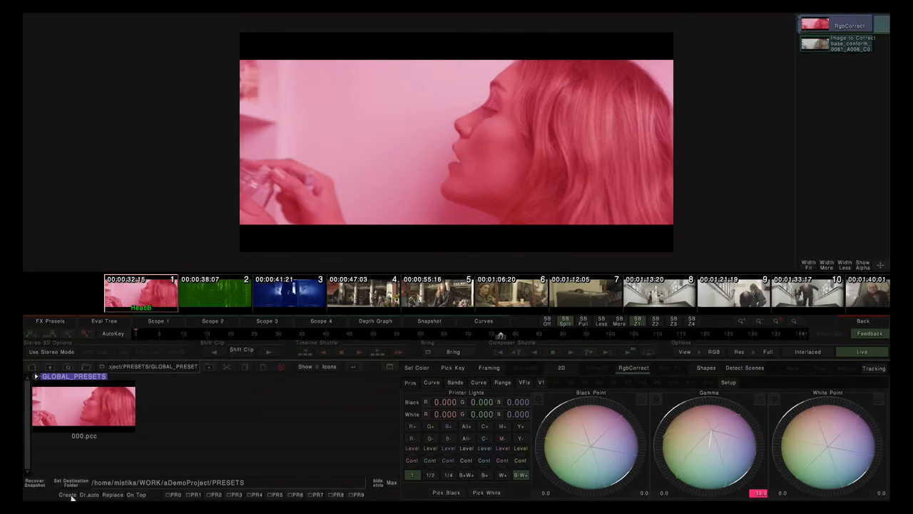
Save clip 2's green grade as an FX preset named greenGrade
{"action": "left_click", "coordinate": [221, 301]}
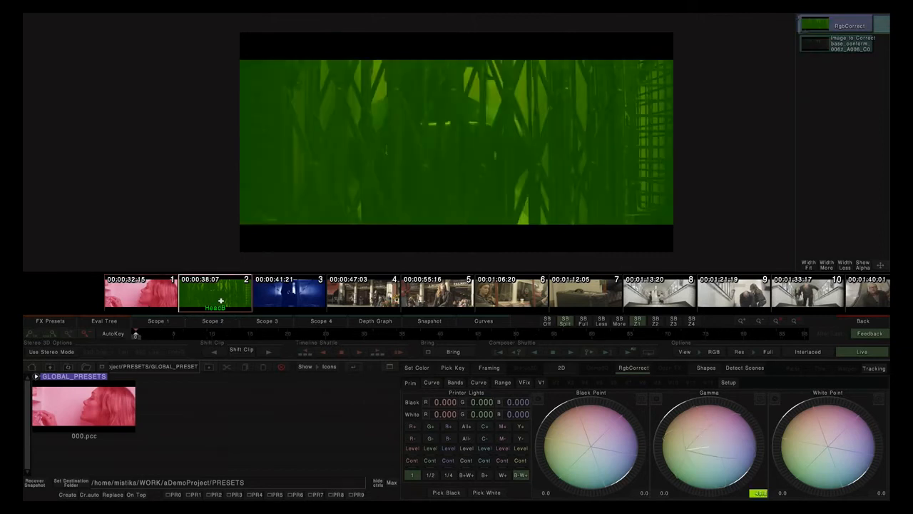
{"action": "left_click", "coordinate": [66, 494]}
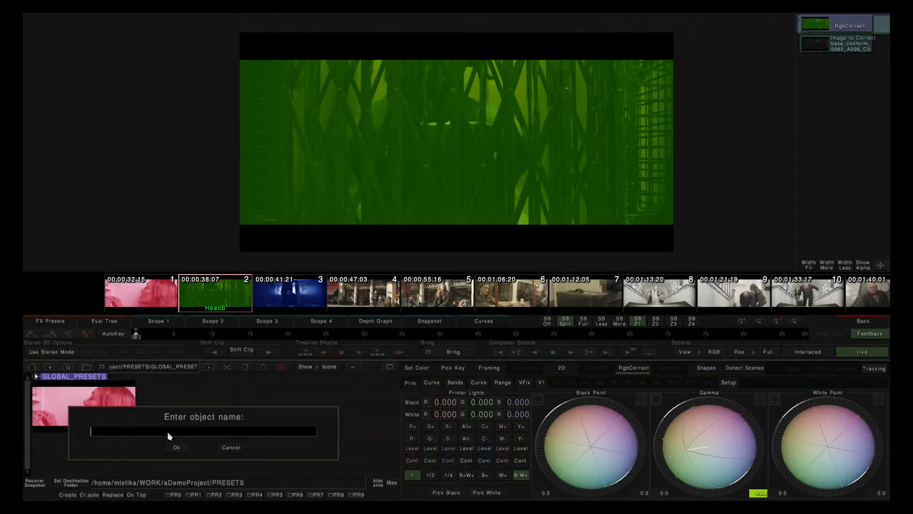
{"action": "type", "text": "greenGrade"}
{"action": "left_click", "coordinate": [173, 448]}
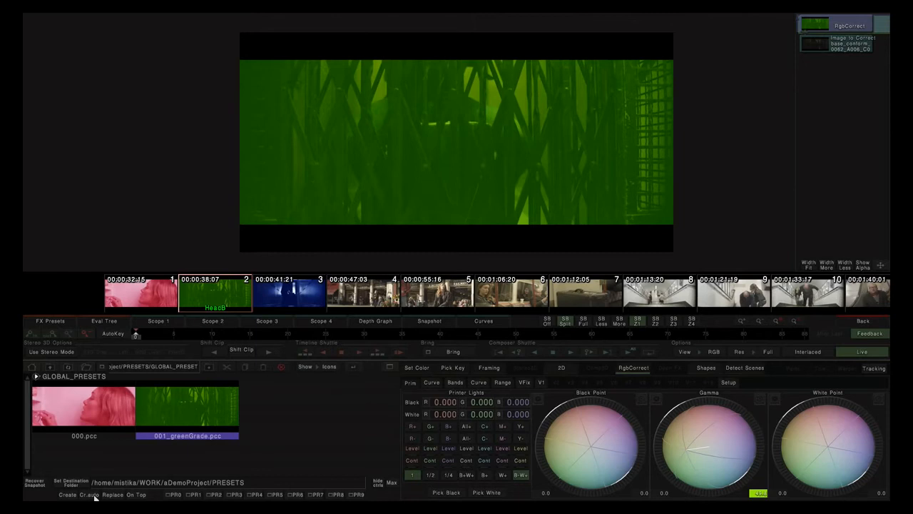
Save clip 3's blue grade as an automatically named preset and view the preset browser full screen before restoring it
{"action": "left_click", "coordinate": [284, 302]}
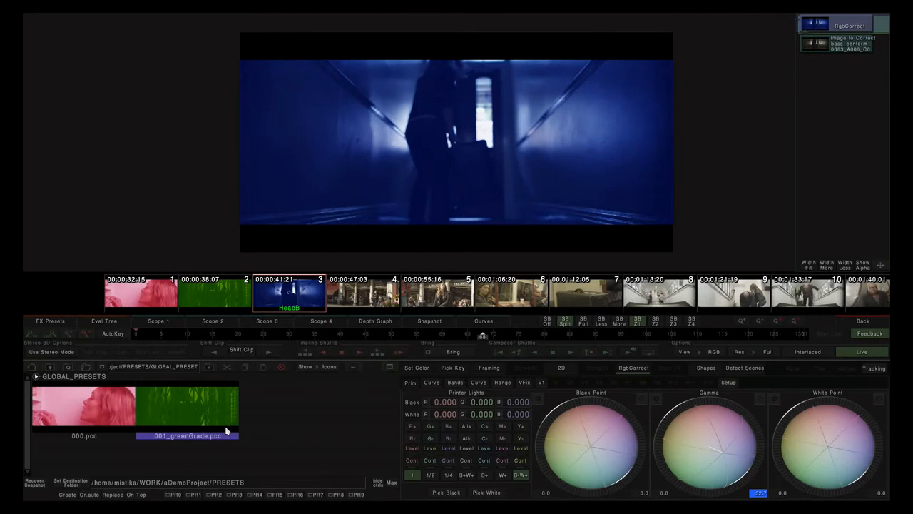
{"action": "left_click", "coordinate": [90, 493]}
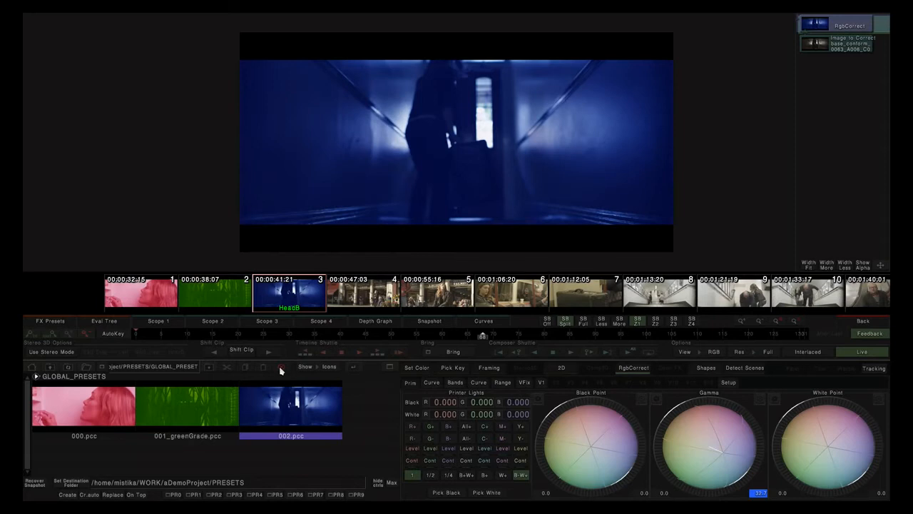
{"action": "left_click", "coordinate": [385, 368]}
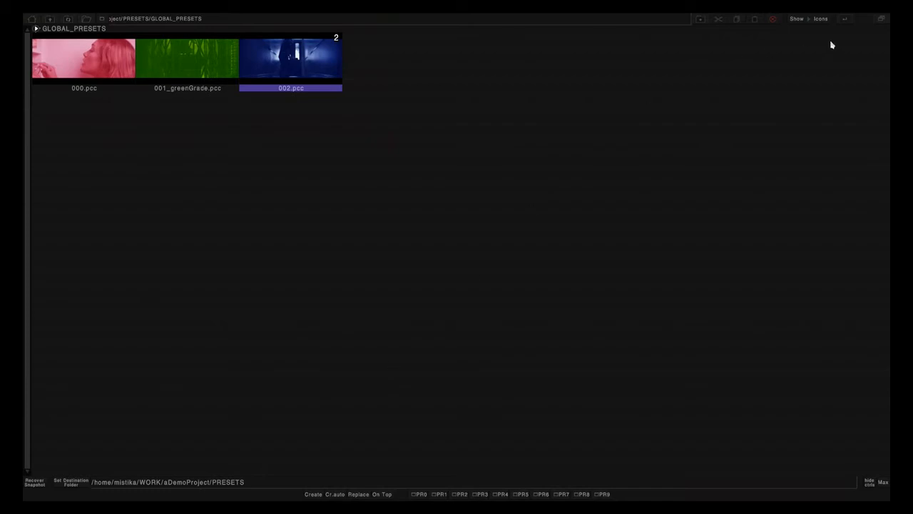
{"action": "left_click", "coordinate": [883, 20]}
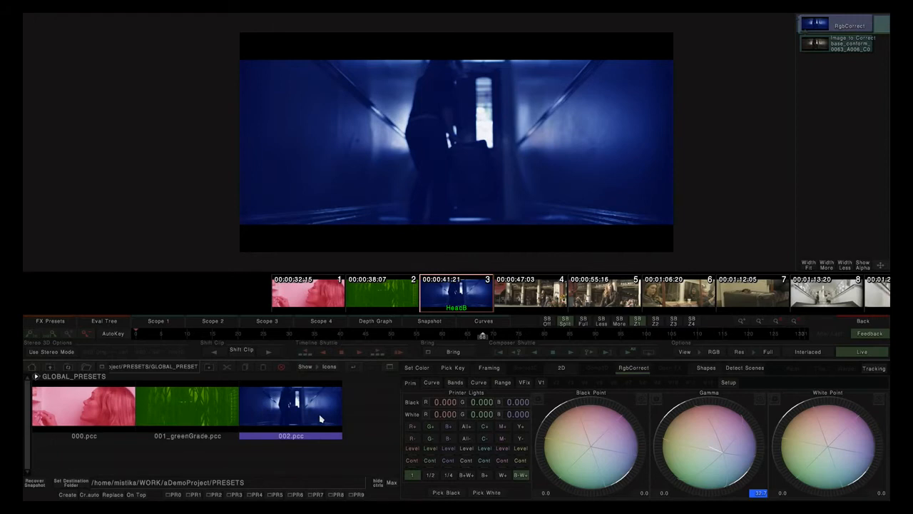
{"action": "left_click", "coordinate": [294, 406]}
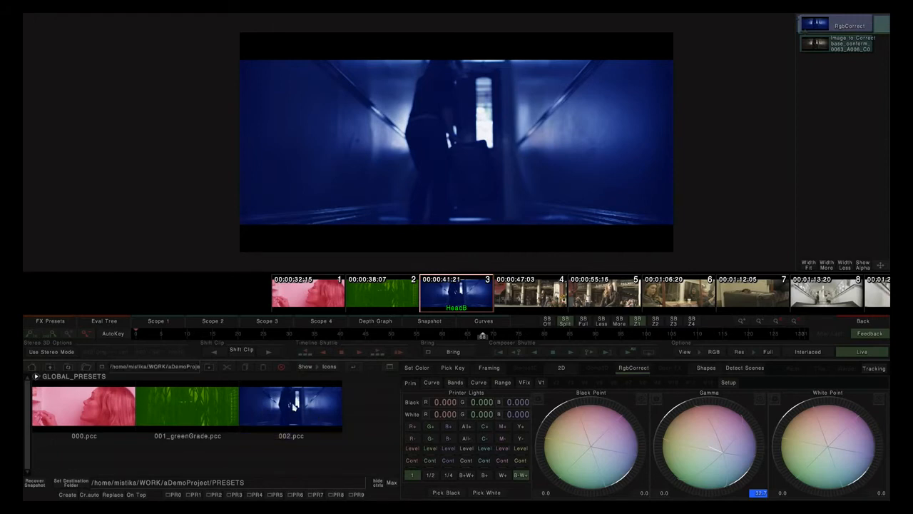
Try the pink, green and blue presets on clip 4 and leave 001_greenGrade applied
{"action": "left_click", "coordinate": [516, 298]}
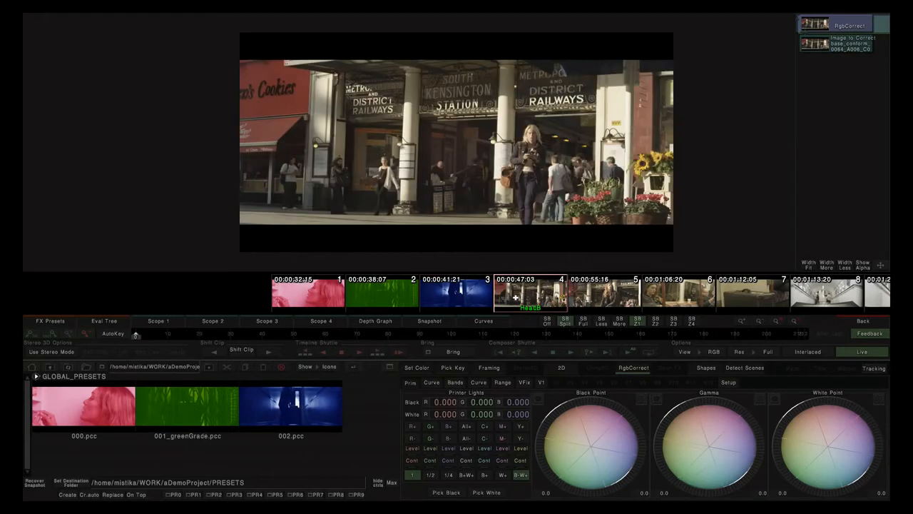
{"action": "left_click", "coordinate": [102, 417]}
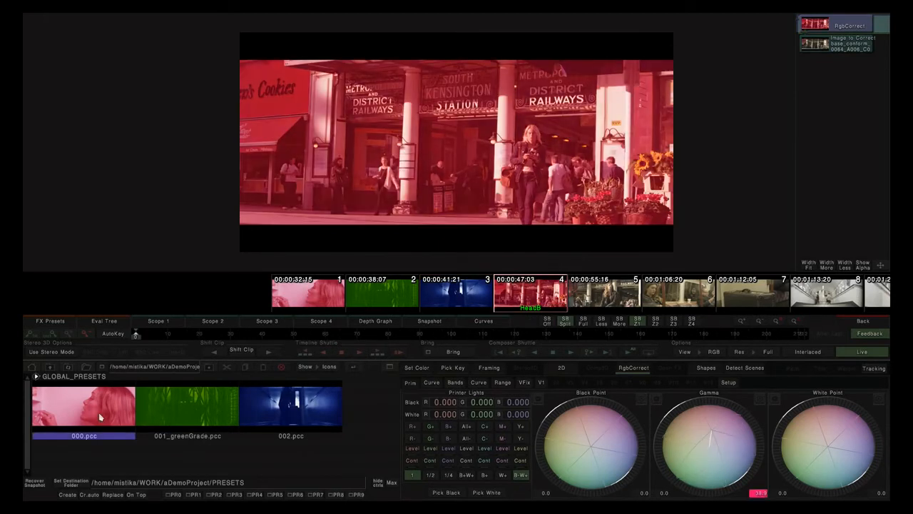
{"action": "left_click", "coordinate": [174, 410]}
{"action": "left_click", "coordinate": [258, 407]}
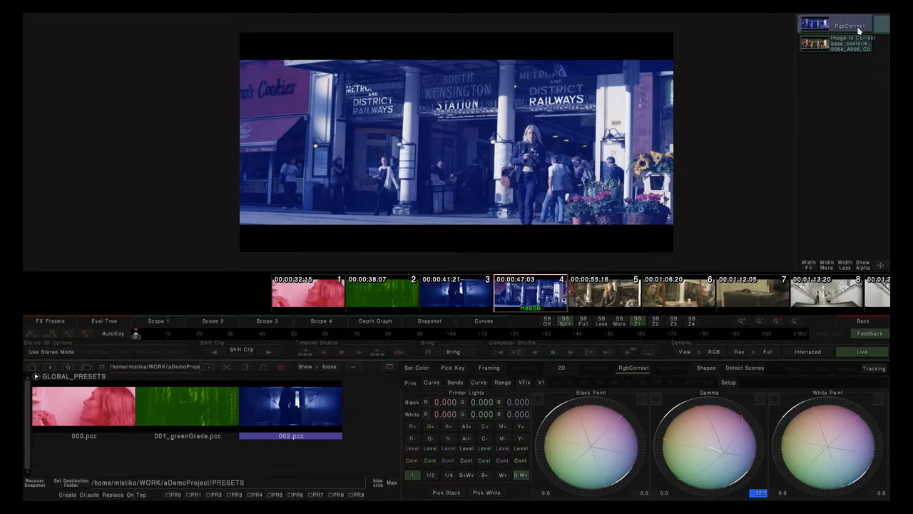
{"action": "left_click", "coordinate": [204, 407]}
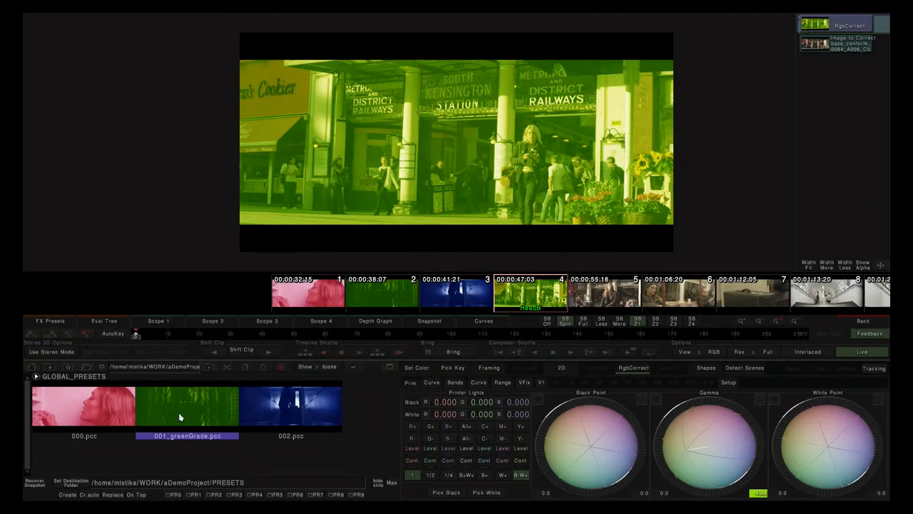
Add the 000 preset on top of clip 4's green grade and view the stack layer by layer
{"action": "left_click", "coordinate": [72, 407]}
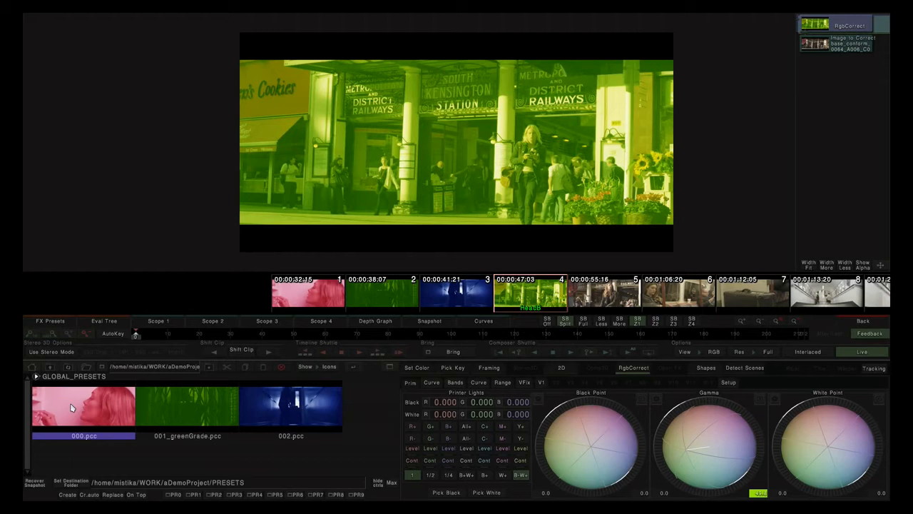
{"action": "left_click", "coordinate": [134, 496]}
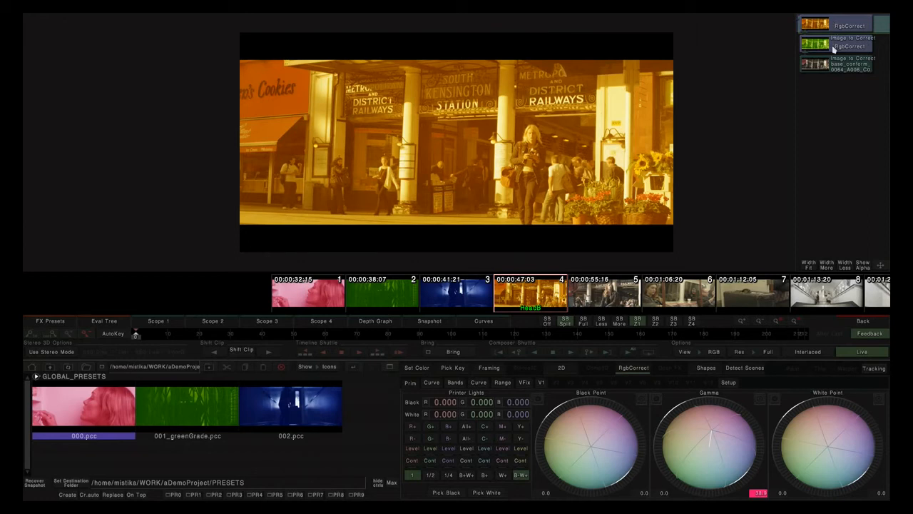
{"action": "left_click", "coordinate": [829, 66]}
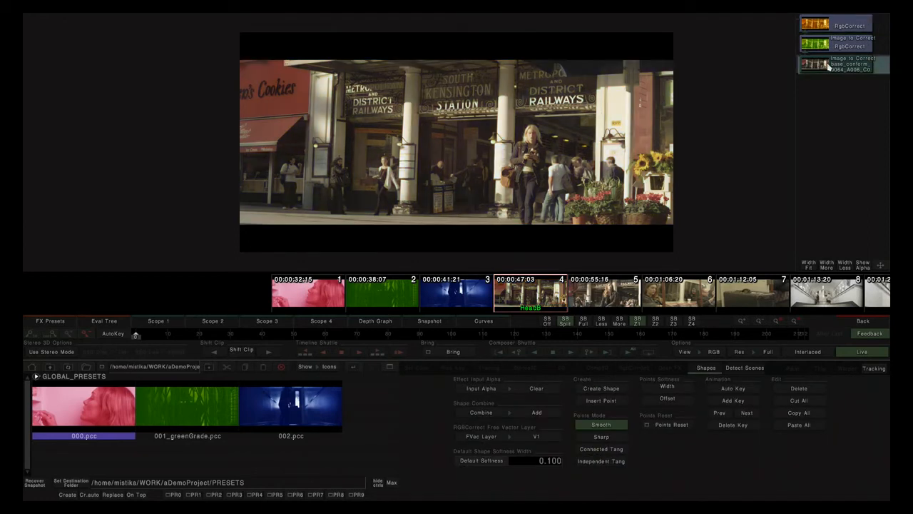
{"action": "left_click", "coordinate": [839, 45]}
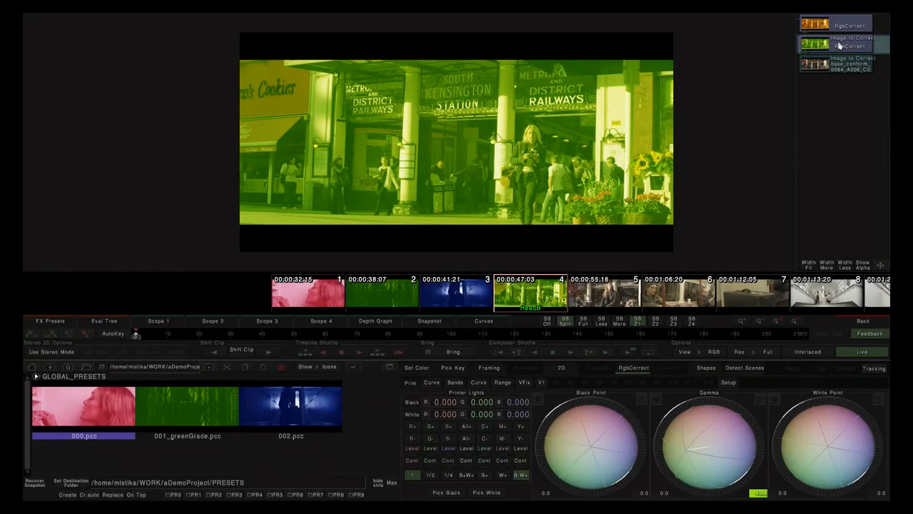
{"action": "left_click", "coordinate": [847, 30]}
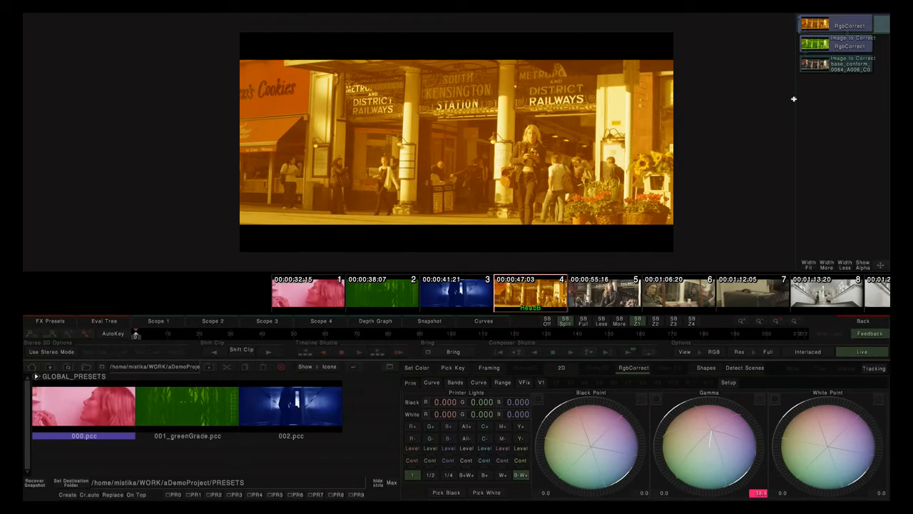
Delete the upper RgbCorrect effect from the fourth clip in the timeline and reopen its remaining green grade for editing
{"action": "left_click", "coordinate": [856, 322]}
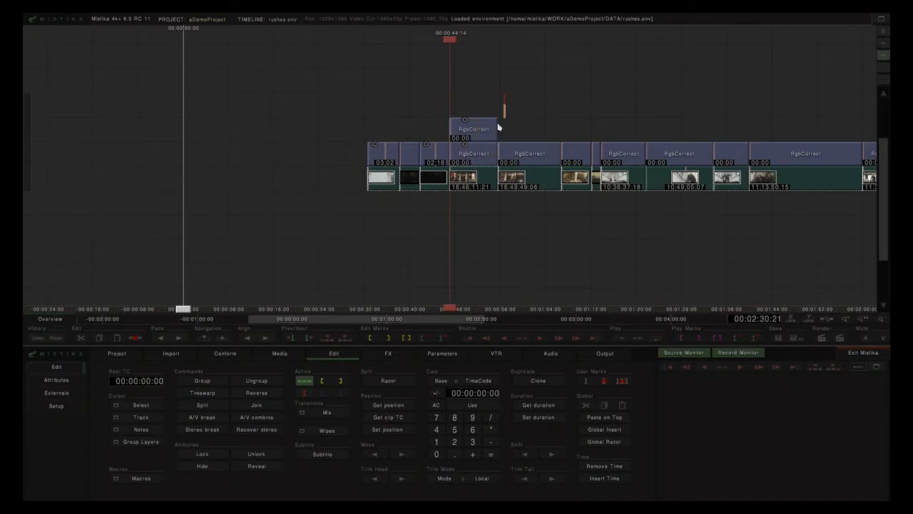
{"action": "key", "text": "Delete"}
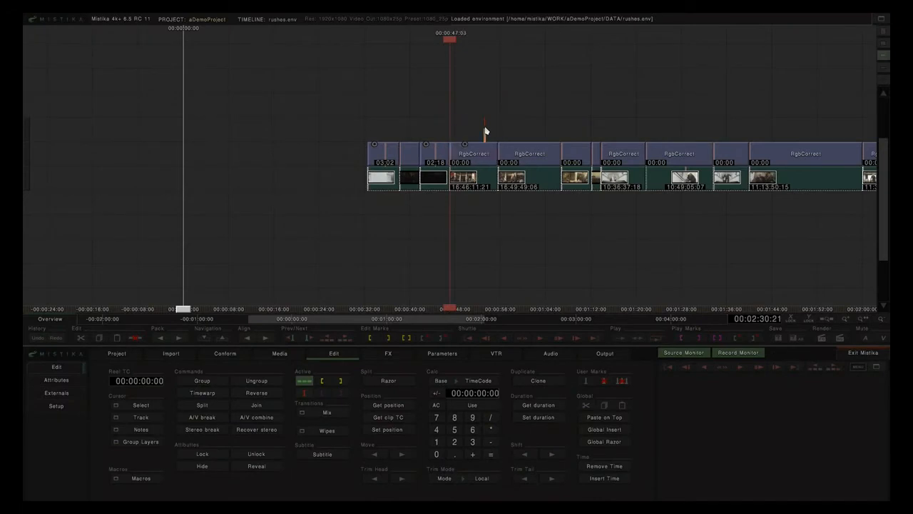
{"action": "double_click", "coordinate": [477, 149]}
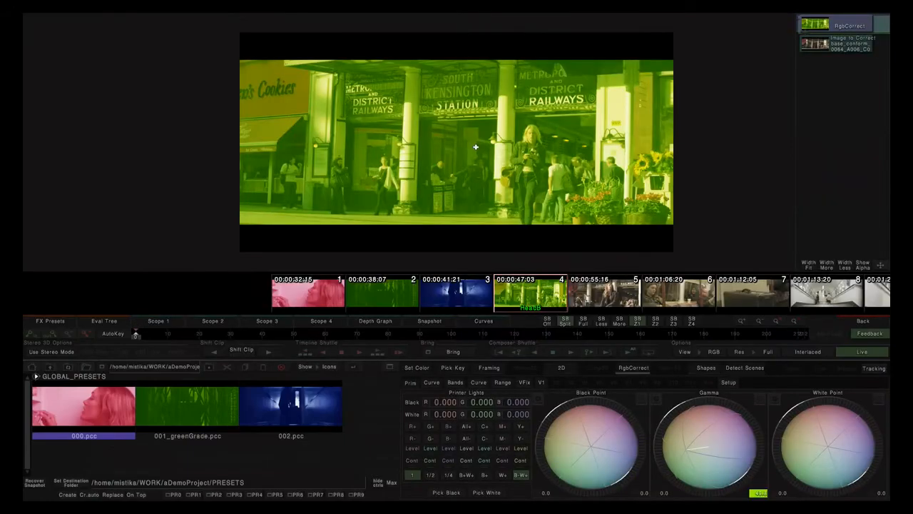
{"action": "left_click", "coordinate": [140, 410]}
{"action": "left_click", "coordinate": [108, 414]}
{"action": "left_click", "coordinate": [209, 416]}
{"action": "left_click", "coordinate": [285, 412]}
{"action": "left_click", "coordinate": [202, 412]}
{"action": "left_click", "coordinate": [88, 408]}
{"action": "left_click", "coordinate": [169, 413]}
{"action": "left_click", "coordinate": [275, 406]}
{"action": "left_click", "coordinate": [216, 409]}
Assign the 000, 001_greenGrade and 002 presets to quick slots PR1, PR2 and PR3 respectively
{"action": "left_click", "coordinate": [115, 402]}
{"action": "left_click", "coordinate": [195, 495]}
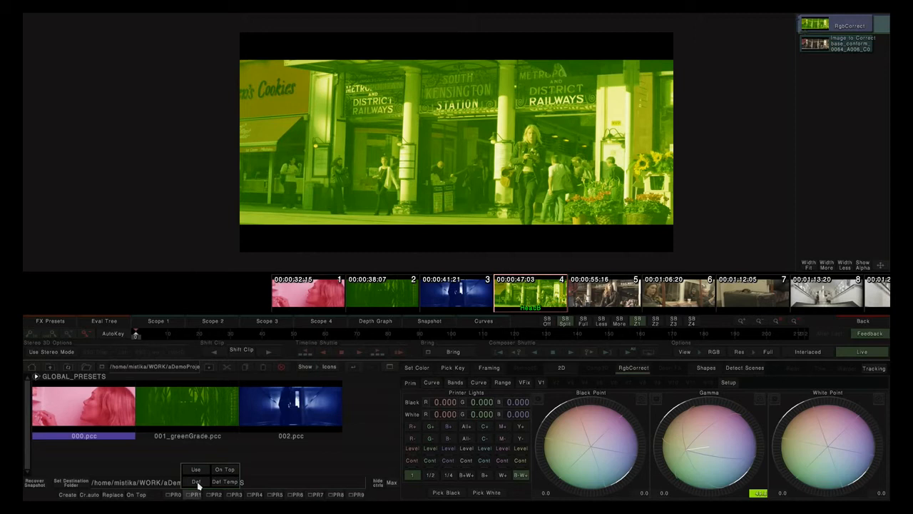
{"action": "left_click", "coordinate": [199, 485]}
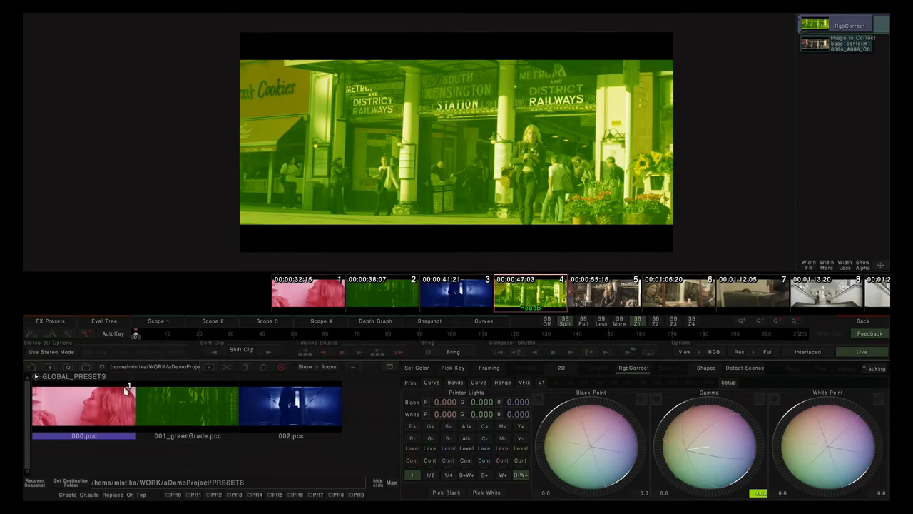
{"action": "left_click", "coordinate": [176, 421]}
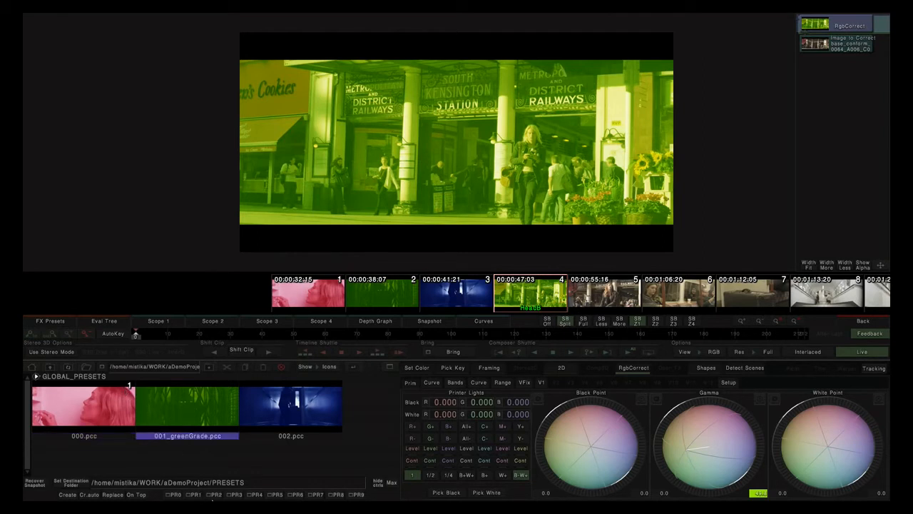
{"action": "left_click", "coordinate": [216, 492]}
{"action": "left_click", "coordinate": [219, 486]}
{"action": "left_click", "coordinate": [309, 412]}
{"action": "left_click", "coordinate": [235, 494]}
{"action": "left_click", "coordinate": [241, 484]}
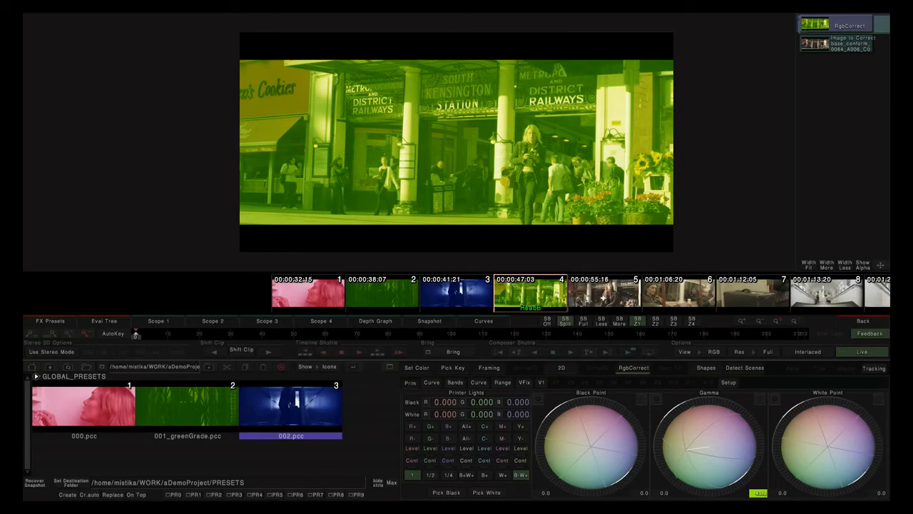
Try quick presets 1 and 2 on clip 5 and leave the blue preset 3 applied
{"action": "left_click", "coordinate": [603, 299]}
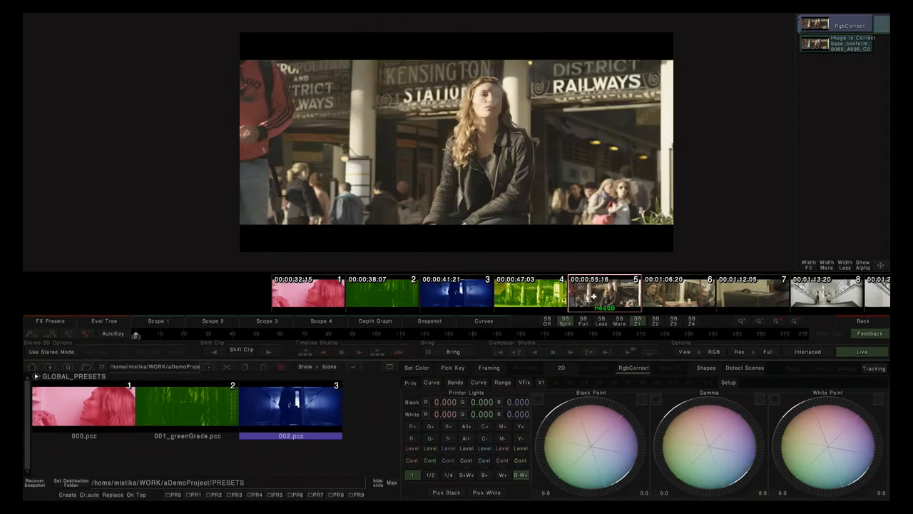
{"action": "key", "text": "1"}
{"action": "key", "text": "2"}
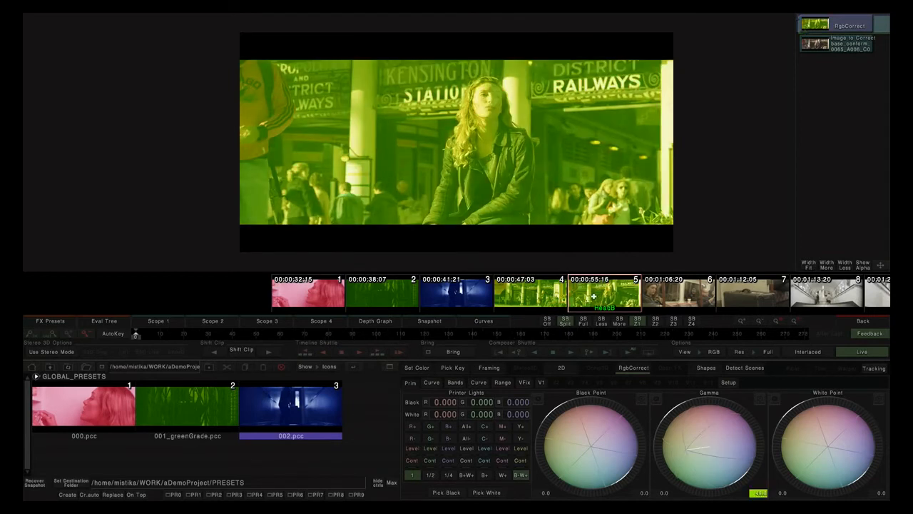
{"action": "key", "text": "3"}
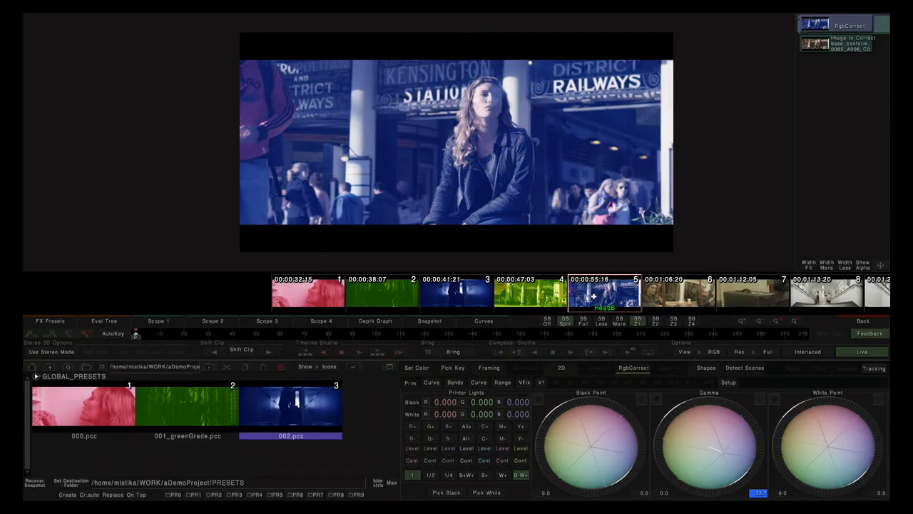
Apply the green quick preset 2 to clips 6 and 7, and the pink quick preset 1 to clip 8
{"action": "key", "text": "Down"}
{"action": "key", "text": "3"}
{"action": "key", "text": "2"}
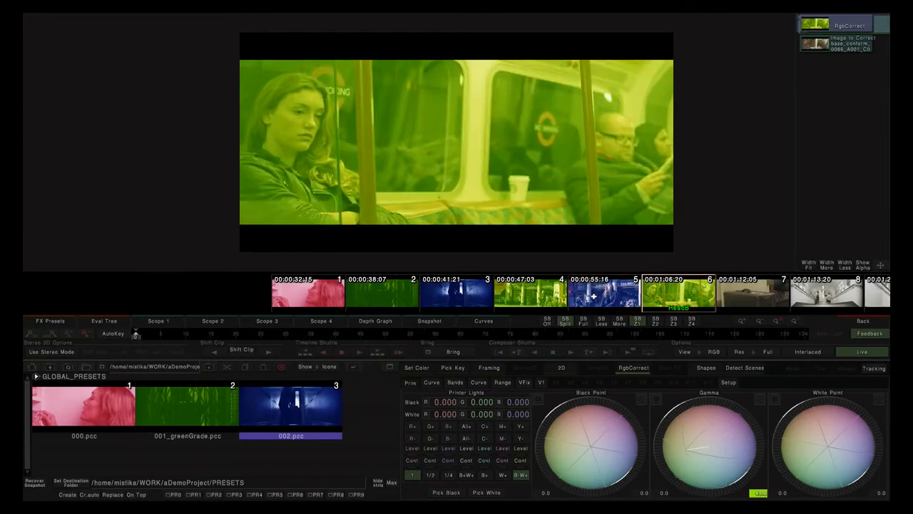
{"action": "key", "text": "Down"}
{"action": "key", "text": "2"}
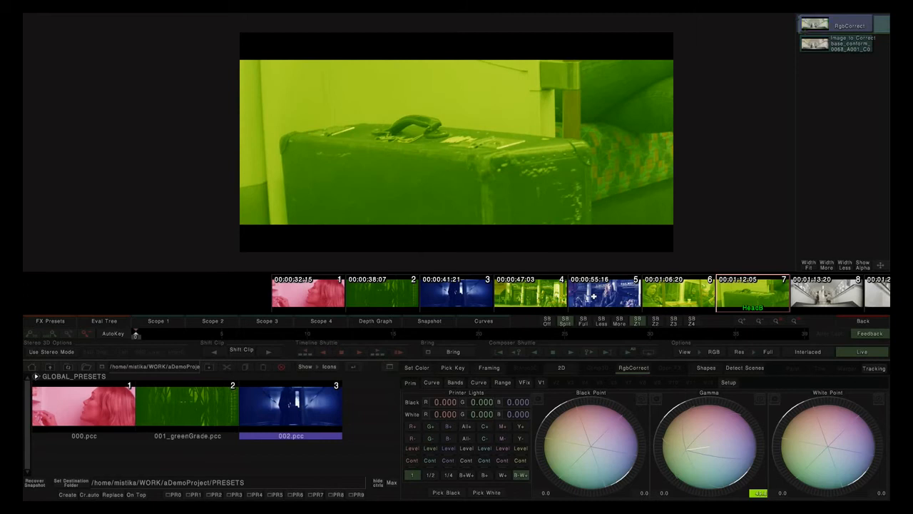
{"action": "key", "text": "Down"}
{"action": "key", "text": "1"}
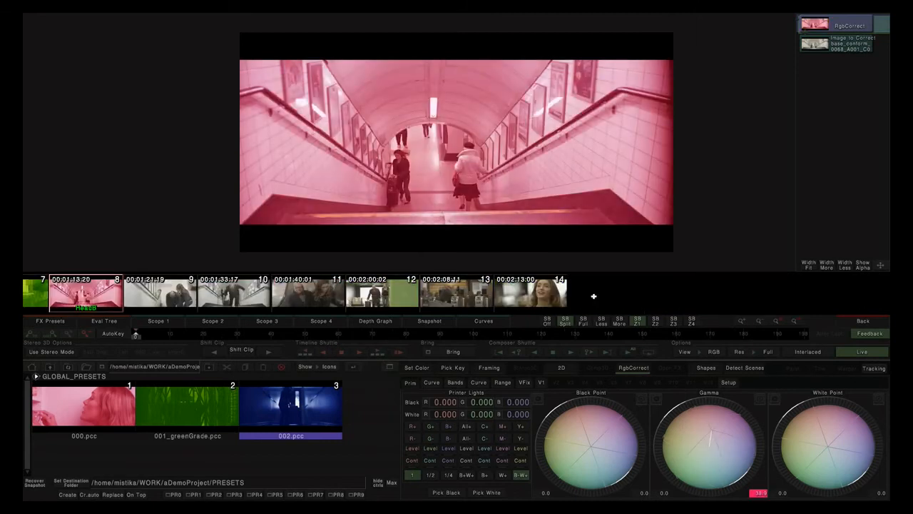
Define quick slot PR1 from the 000 preset again, then define it as a temporary preset
{"action": "left_click", "coordinate": [188, 496]}
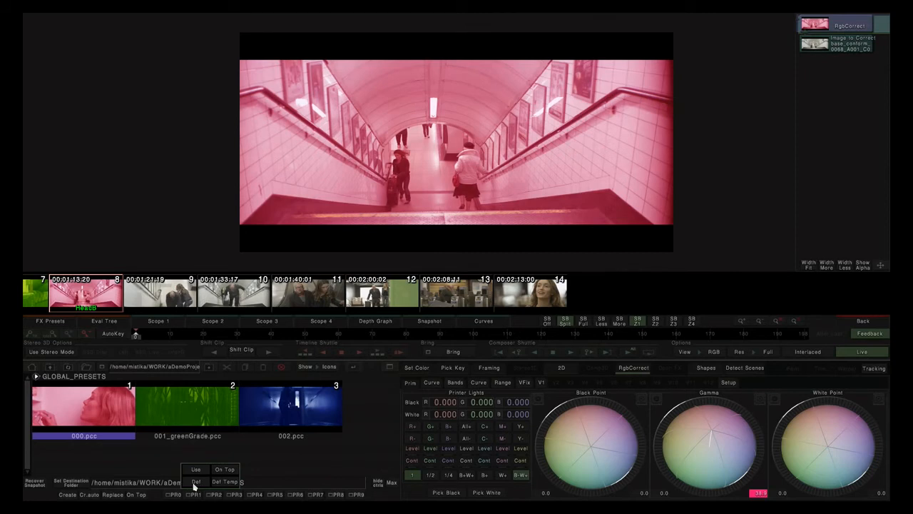
{"action": "left_click", "coordinate": [195, 487]}
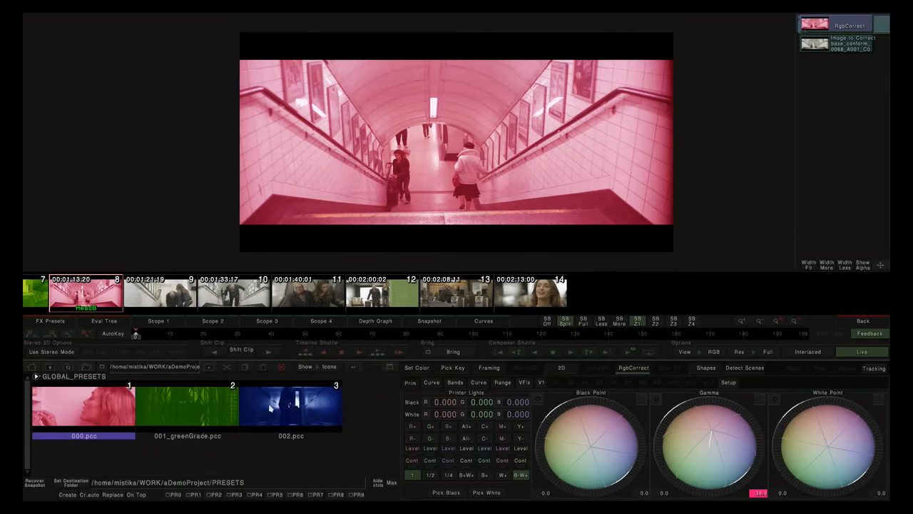
{"action": "left_click", "coordinate": [193, 496]}
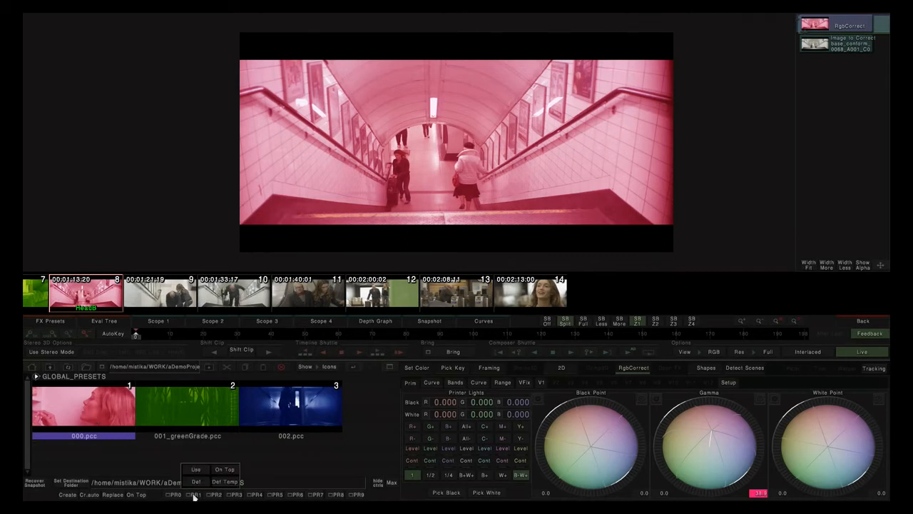
{"action": "left_click", "coordinate": [230, 487]}
Use the PR1 preset on clip 8, then replace it with PR2's green grade
{"action": "left_click", "coordinate": [199, 493]}
{"action": "left_click", "coordinate": [203, 472]}
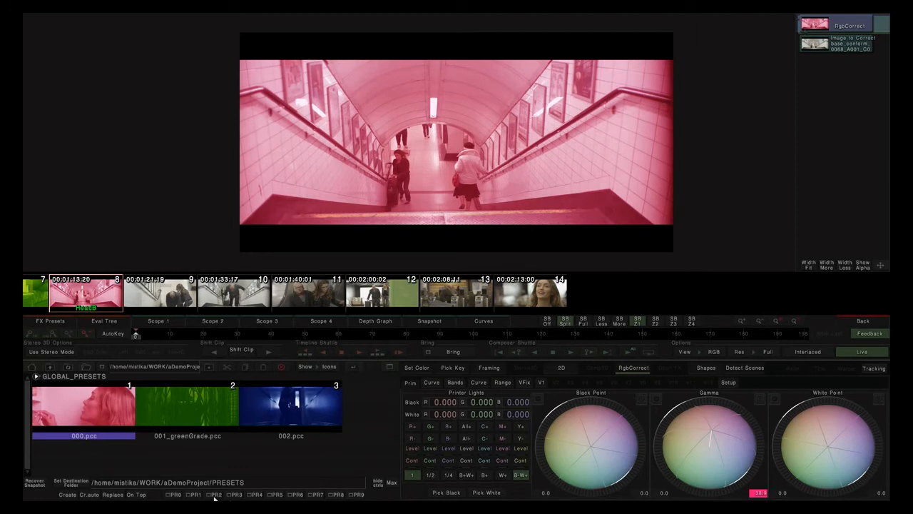
{"action": "left_click", "coordinate": [214, 494]}
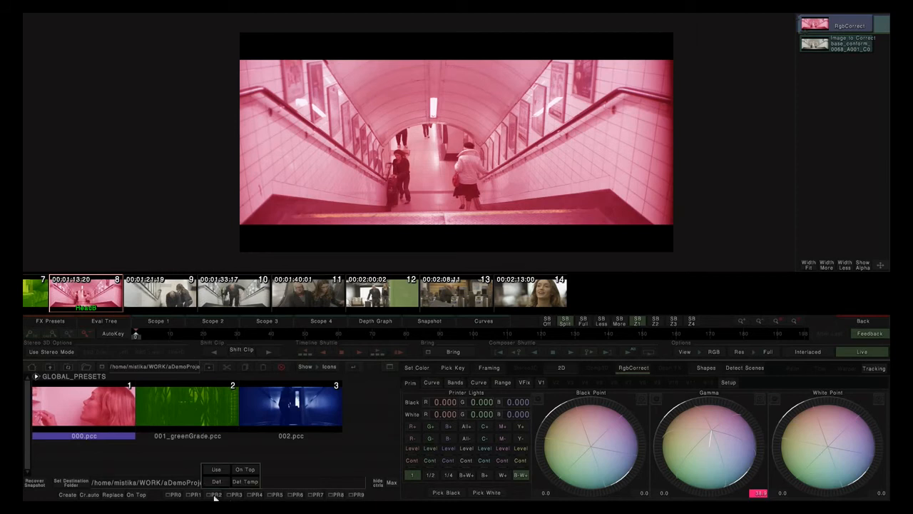
{"action": "left_click", "coordinate": [217, 468]}
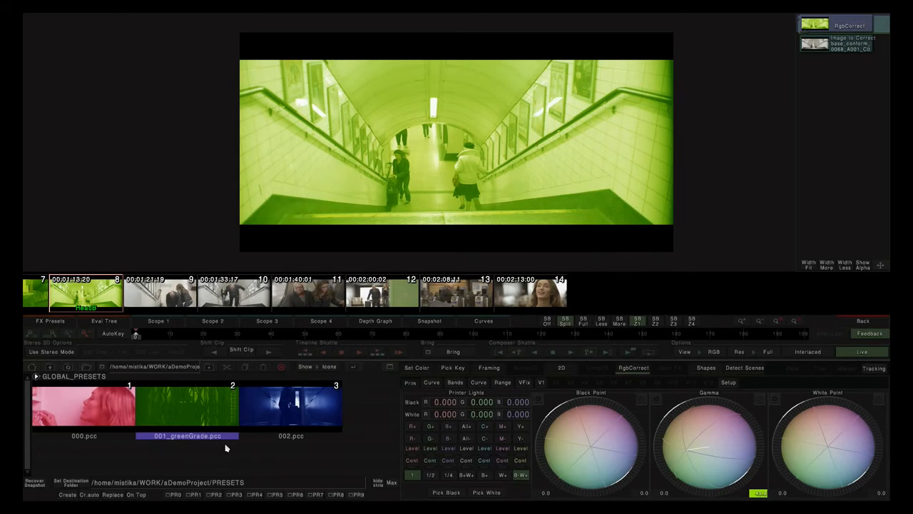
Grade clip 9 with gamma at about -16.1, printer-light whites of 14.677 and blacks of -12.08, storing successive versions
{"action": "left_click_drag", "start_coordinate": [240, 300], "coordinate": [524, 300]}
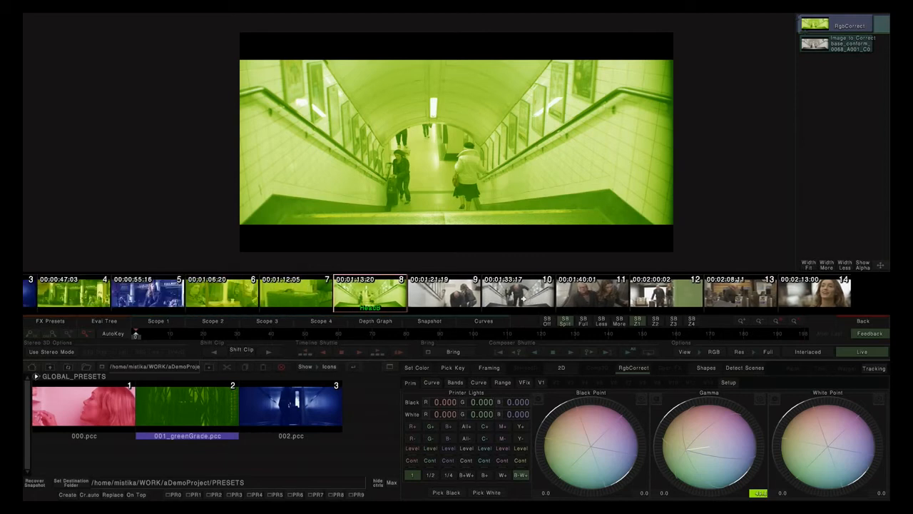
{"action": "left_click", "coordinate": [454, 294]}
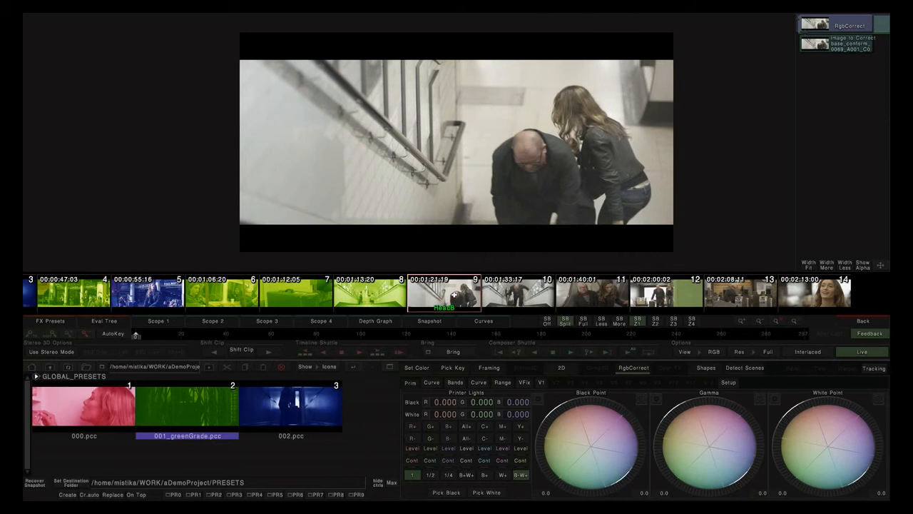
{"action": "left_click", "coordinate": [448, 351]}
{"action": "left_click_drag", "start_coordinate": [710, 405], "coordinate": [589, 410]}
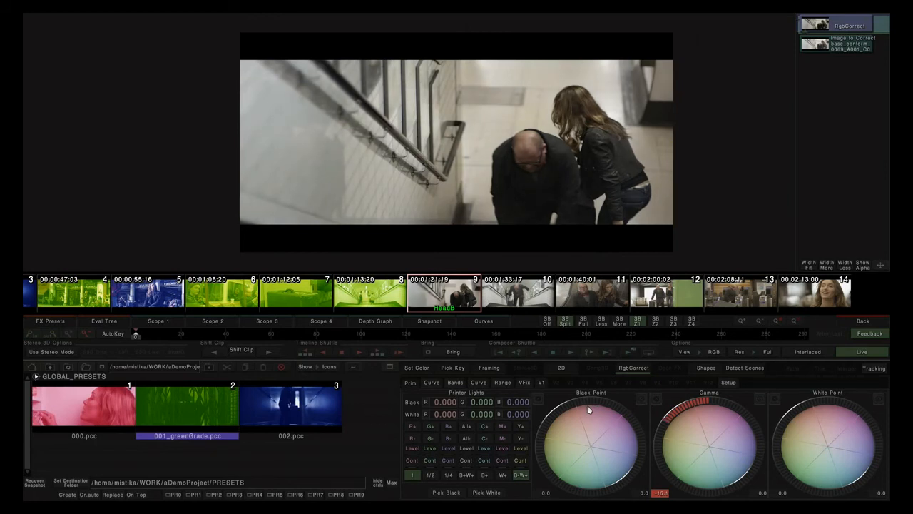
{"action": "left_click", "coordinate": [455, 352]}
{"action": "left_click_drag", "start_coordinate": [790, 424], "coordinate": [849, 396]}
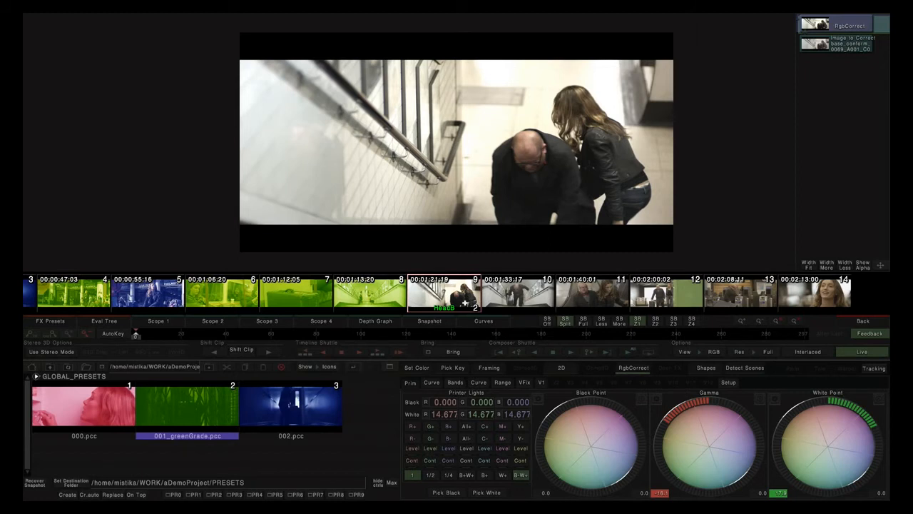
{"action": "left_click_drag", "start_coordinate": [580, 408], "coordinate": [468, 414]}
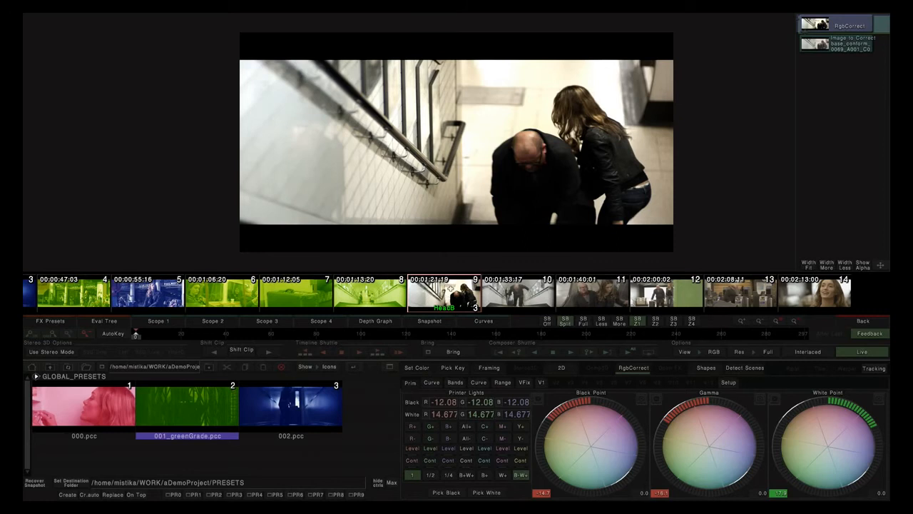
Compare clip 9's stored grades by stepping back and forth with Bring Older and Bring Newer
{"action": "left_click", "coordinate": [452, 353]}
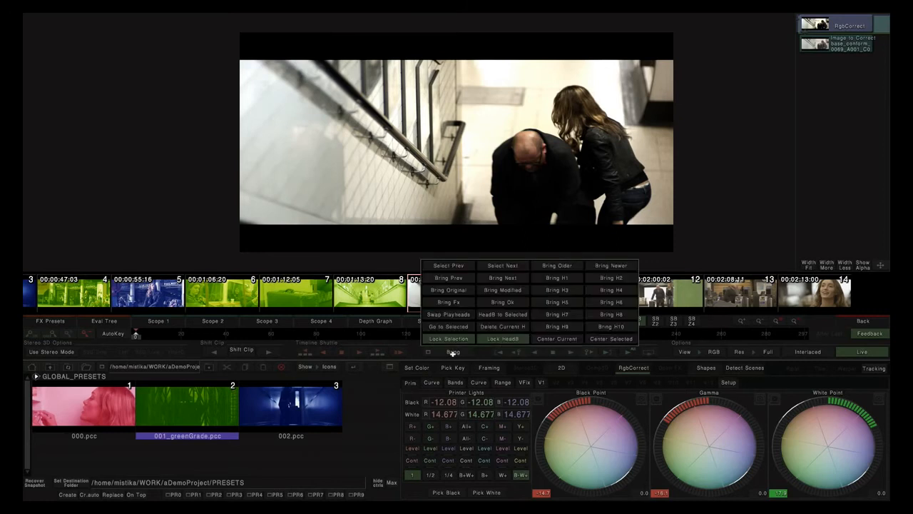
{"action": "left_click", "coordinate": [569, 269]}
{"action": "left_click", "coordinate": [569, 269]}
{"action": "left_click", "coordinate": [611, 267]}
{"action": "left_click", "coordinate": [611, 267]}
{"action": "left_click", "coordinate": [567, 267]}
{"action": "left_click", "coordinate": [567, 266]}
{"action": "left_click", "coordinate": [596, 268]}
{"action": "left_click", "coordinate": [596, 269]}
{"action": "left_click", "coordinate": [567, 269]}
{"action": "left_click", "coordinate": [567, 268]}
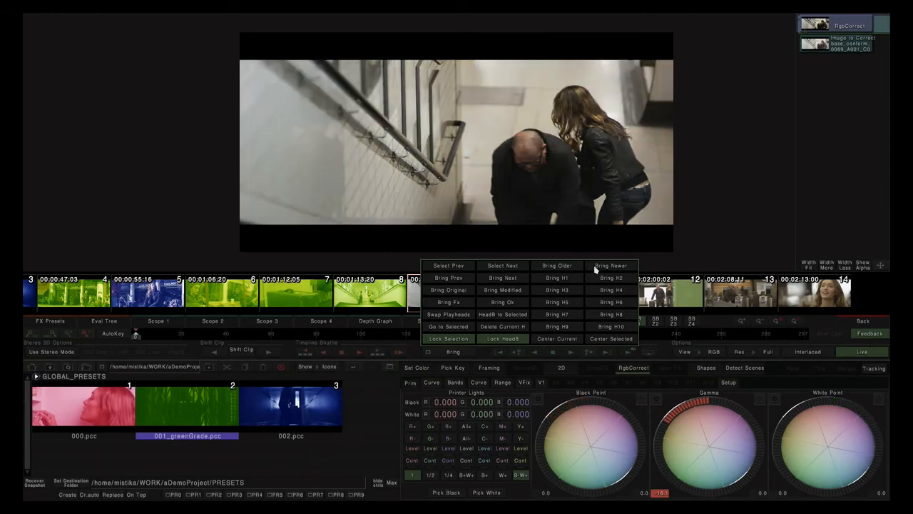
{"action": "left_click", "coordinate": [597, 267]}
{"action": "left_click", "coordinate": [562, 268]}
{"action": "left_click", "coordinate": [563, 268]}
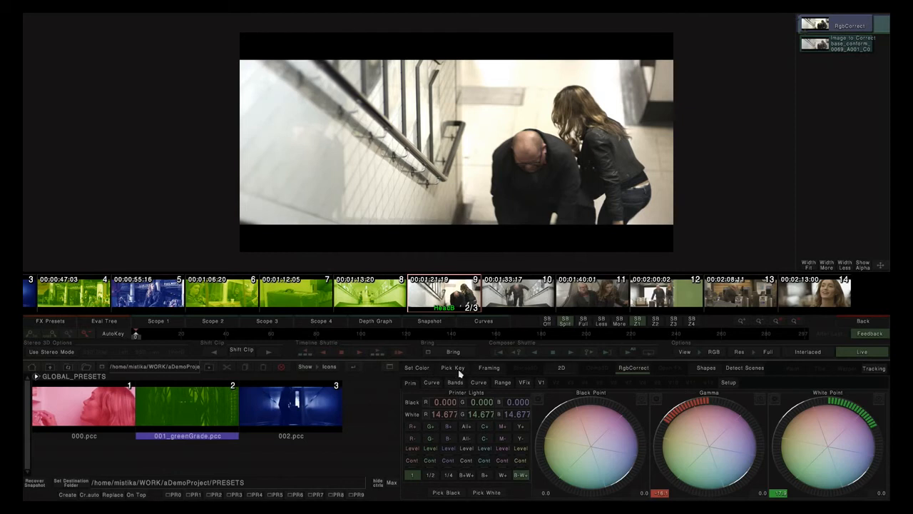
Cycle through clip 9's grade history from its storyboard thumbnail to compare the stored versions
{"action": "key", "text": "ctrl+z"}
{"action": "key", "text": "ctrl+y"}
{"action": "key", "text": "ctrl+y"}
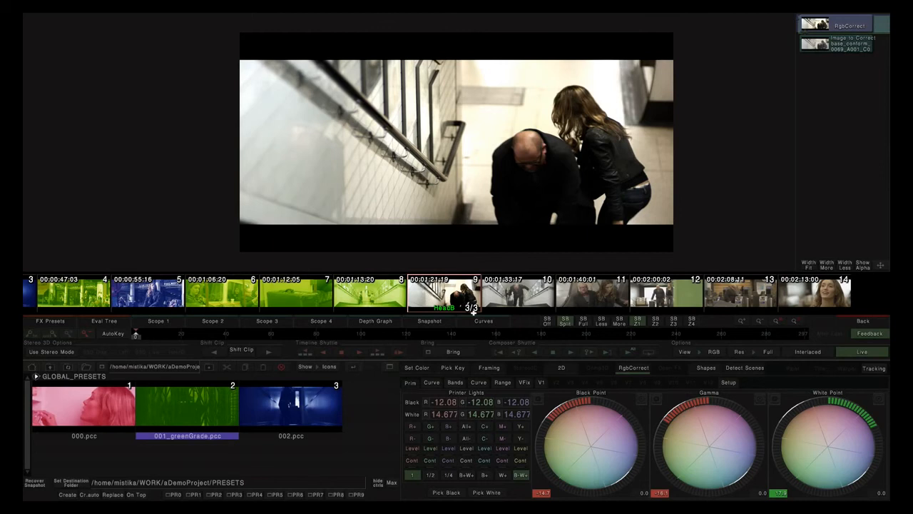
{"action": "key", "text": "ctrl+z"}
{"action": "key", "text": "ctrl+z"}
{"action": "scroll", "coordinate": [473, 312], "scroll_direction": "up", "scroll_amount": 2}
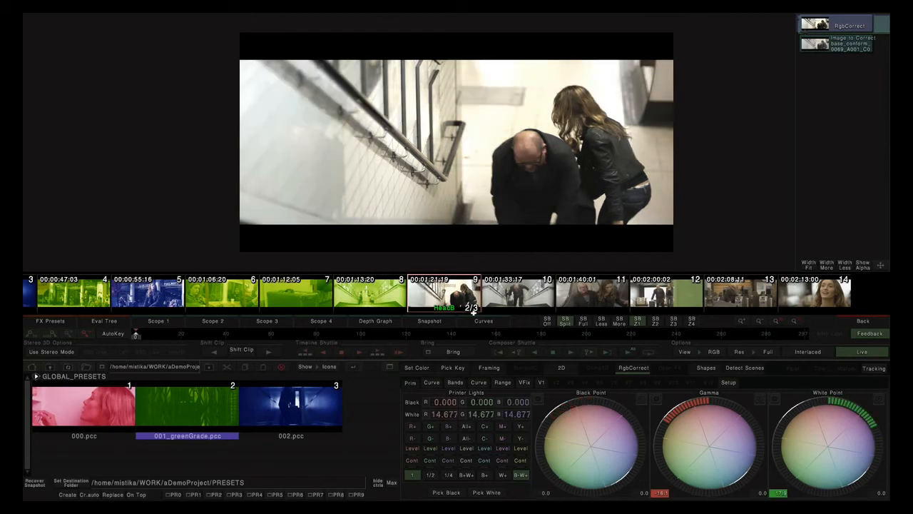
{"action": "scroll", "coordinate": [473, 312], "scroll_direction": "down", "scroll_amount": 2}
{"action": "scroll", "coordinate": [474, 312], "scroll_direction": "up", "scroll_amount": 2}
{"action": "scroll", "coordinate": [473, 312], "scroll_direction": "down", "scroll_amount": 2}
{"action": "scroll", "coordinate": [473, 312], "scroll_direction": "up", "scroll_amount": 2}
{"action": "scroll", "coordinate": [473, 312], "scroll_direction": "down", "scroll_amount": 2}
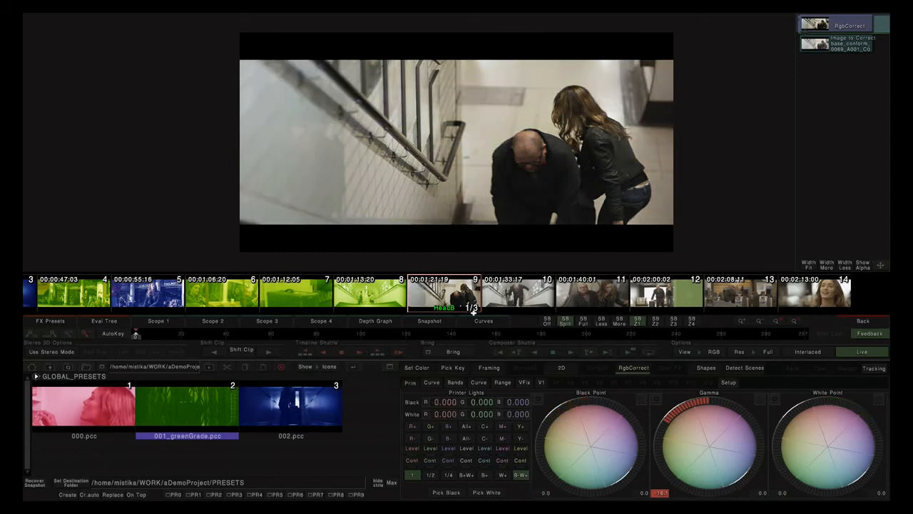
{"action": "scroll", "coordinate": [473, 312], "scroll_direction": "up", "scroll_amount": 1}
{"action": "scroll", "coordinate": [473, 312], "scroll_direction": "down", "scroll_amount": 1}
{"action": "scroll", "coordinate": [473, 312], "scroll_direction": "up", "scroll_amount": 2}
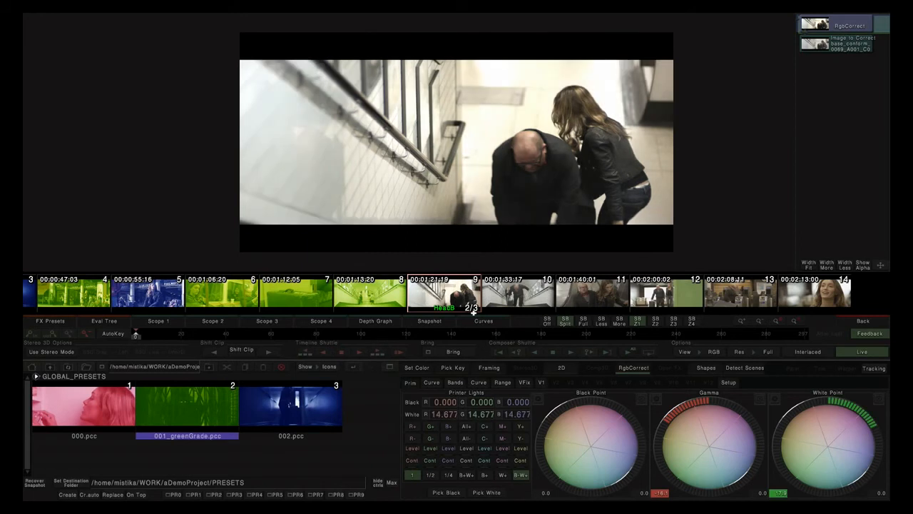
{"action": "scroll", "coordinate": [473, 312], "scroll_direction": "down", "scroll_amount": 2}
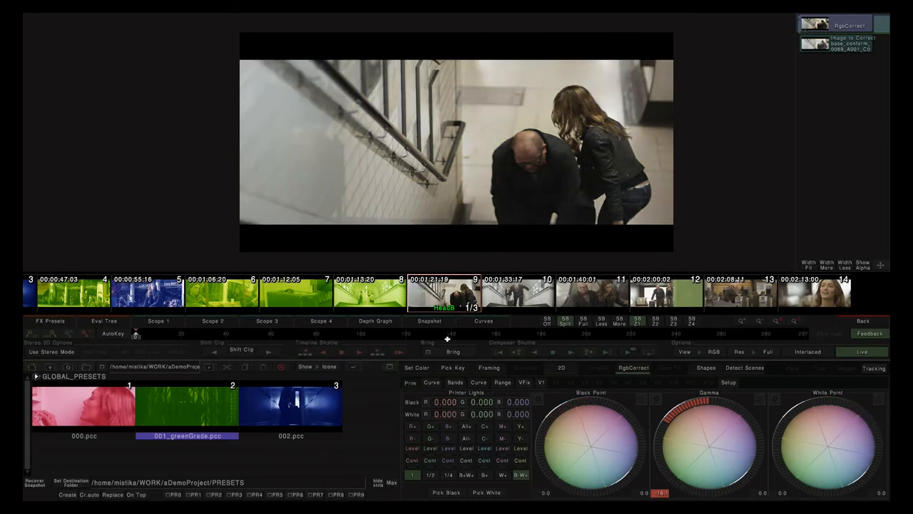
Recall clip 9's history versions H3 and H2 directly, and delete version H2 from its history
{"action": "left_click", "coordinate": [448, 352]}
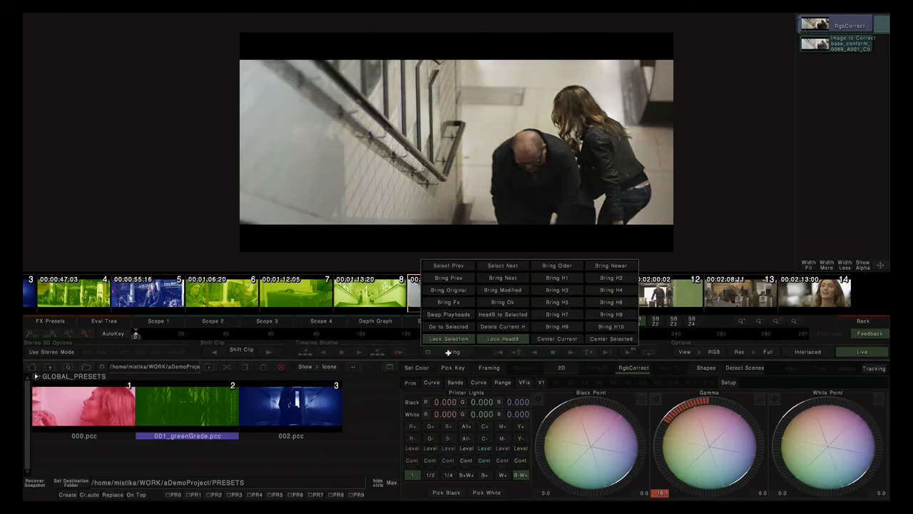
{"action": "left_click", "coordinate": [566, 295]}
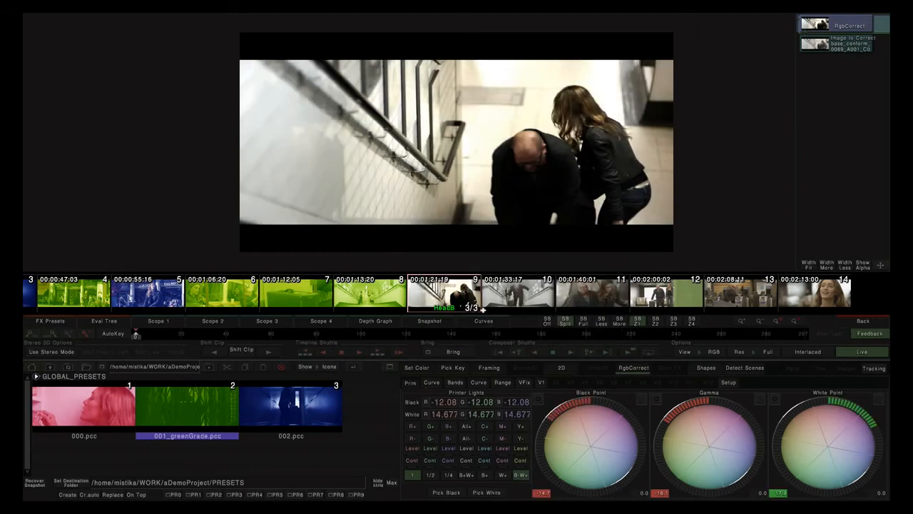
{"action": "left_click", "coordinate": [453, 352]}
{"action": "left_click", "coordinate": [594, 283]}
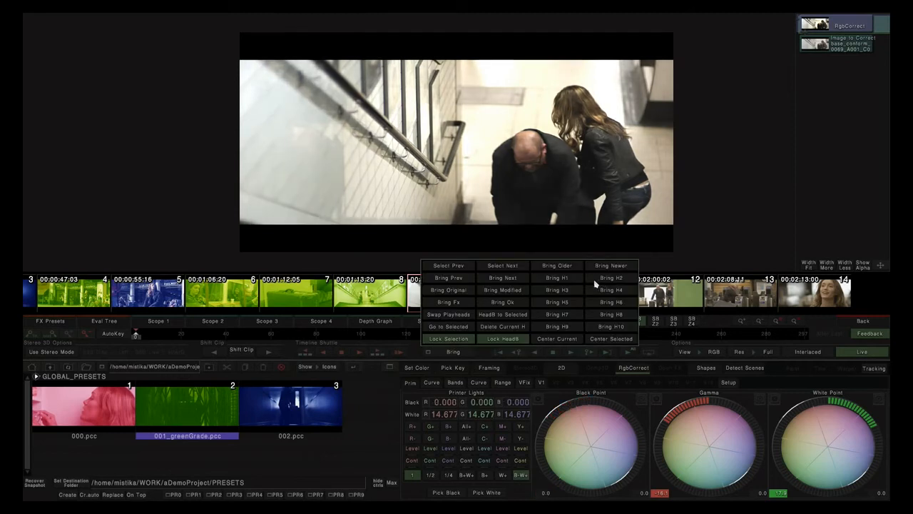
{"action": "left_click", "coordinate": [447, 353]}
{"action": "left_click", "coordinate": [503, 331]}
Switch between clip 9's remaining grade versions from its thumbnail and leave version 1 active
{"action": "left_click", "coordinate": [469, 308]}
{"action": "left_click", "coordinate": [469, 308]}
{"action": "left_click", "coordinate": [469, 307]}
{"action": "left_click", "coordinate": [469, 307]}
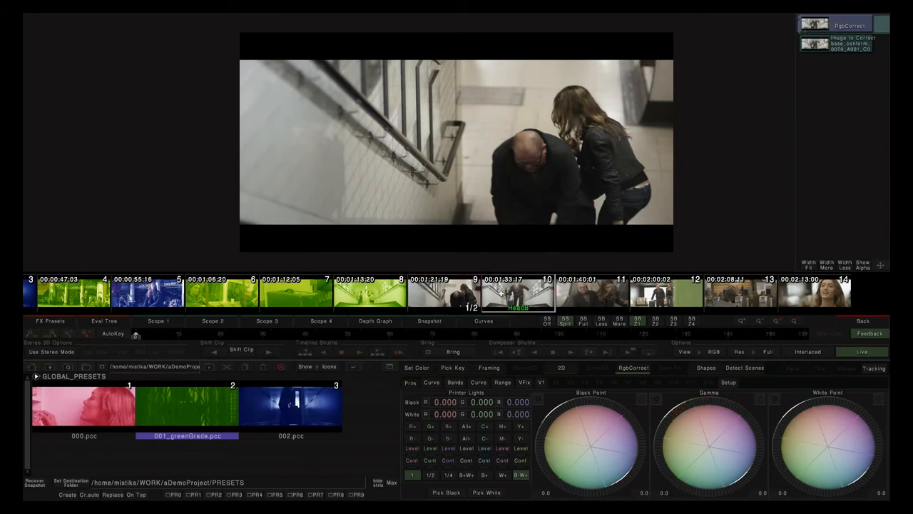
Select clip 10 and bring clip 9's darkened gamma grade onto it
{"action": "left_click", "coordinate": [500, 293]}
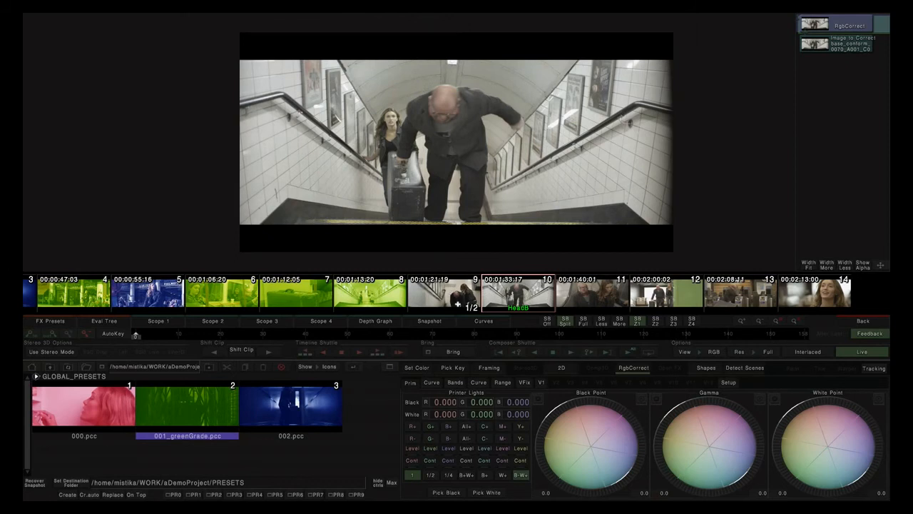
{"action": "left_click", "coordinate": [457, 300]}
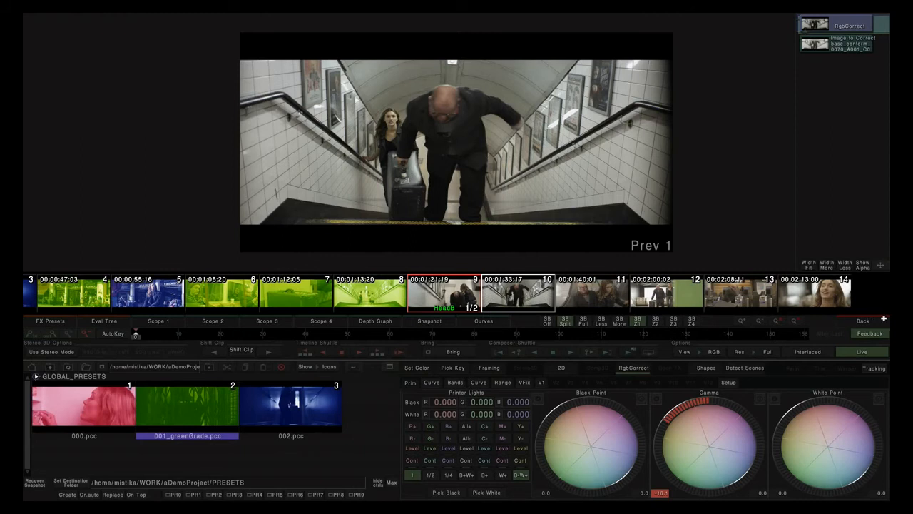
In the timeline, replace clip 10's RgbCorrect effect with a copy of clip 9's effect and open it for grading
{"action": "left_click", "coordinate": [869, 322]}
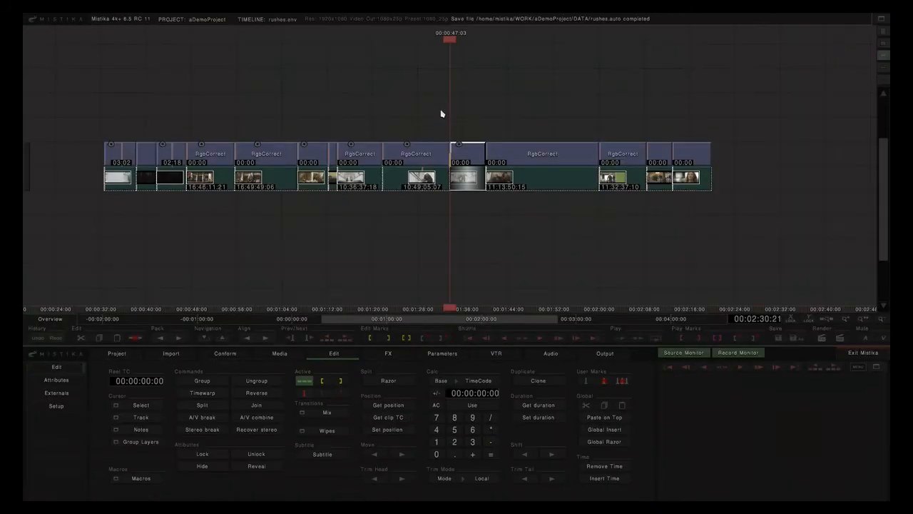
{"action": "key", "text": "Delete"}
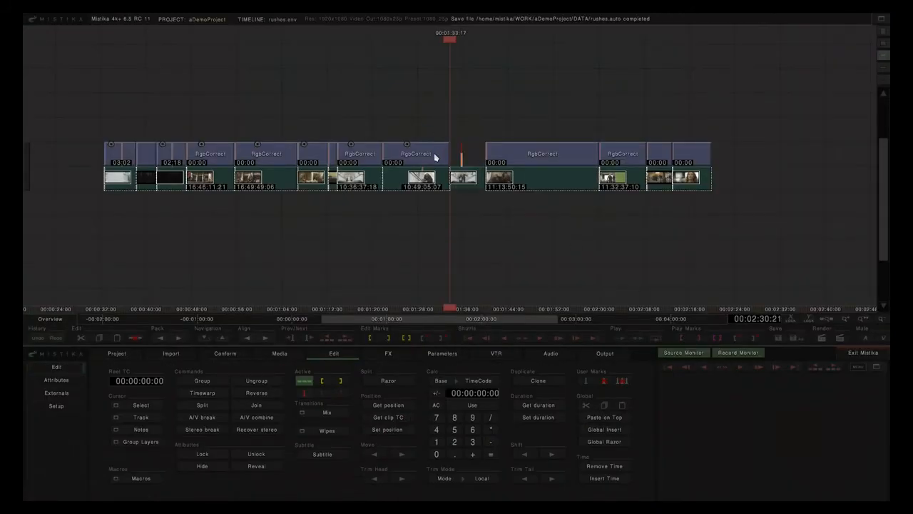
{"action": "left_click", "coordinate": [434, 156]}
{"action": "key", "text": "ctrl+v"}
{"action": "left_click", "coordinate": [463, 173], "text": "shift"}
{"action": "key", "text": "ctrl+Left"}
{"action": "left_click", "coordinate": [470, 131]}
{"action": "left_click", "coordinate": [474, 177]}
{"action": "key", "text": "d"}
{"action": "left_click", "coordinate": [485, 149]}
{"action": "key", "text": "shift+d"}
{"action": "left_click", "coordinate": [500, 128]}
{"action": "double_click", "coordinate": [464, 159]}
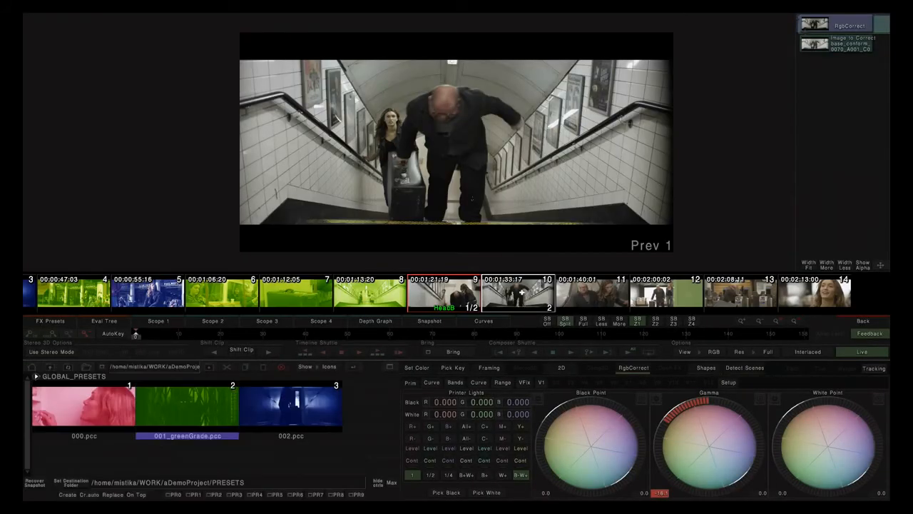
Bring the older history version onto clip 10 and switch between its stored versions from its storyboard thumbnail
{"action": "left_click", "coordinate": [453, 352]}
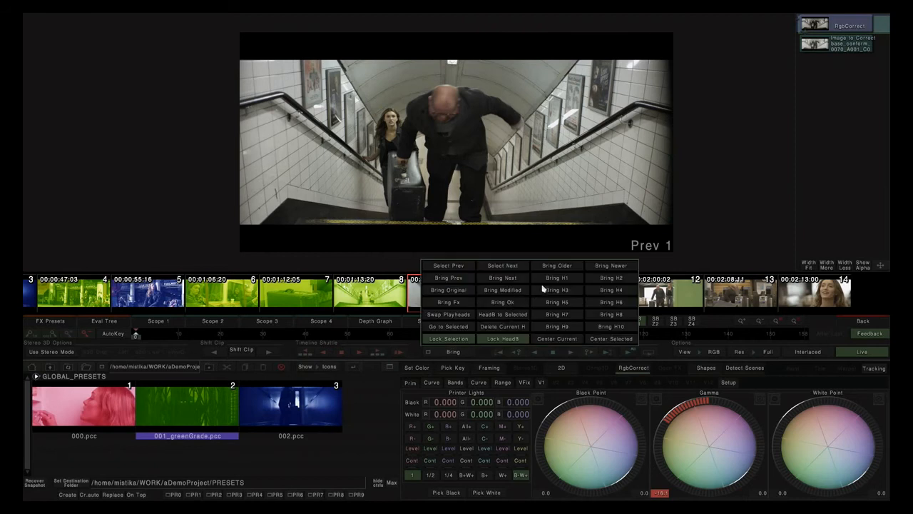
{"action": "left_click", "coordinate": [558, 265]}
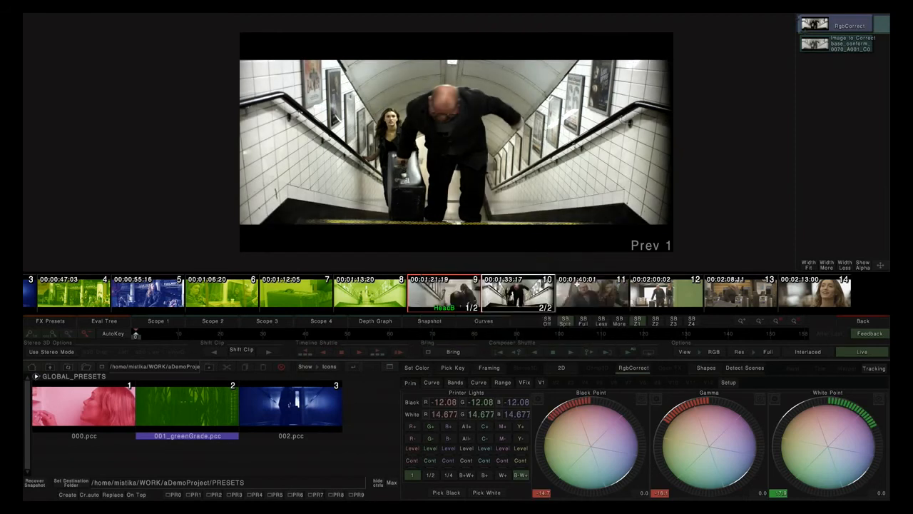
{"action": "left_click", "coordinate": [511, 297]}
{"action": "left_click", "coordinate": [512, 297]}
Select the ungraded clip 11 and try Bring Modified on it
{"action": "left_click", "coordinate": [573, 295]}
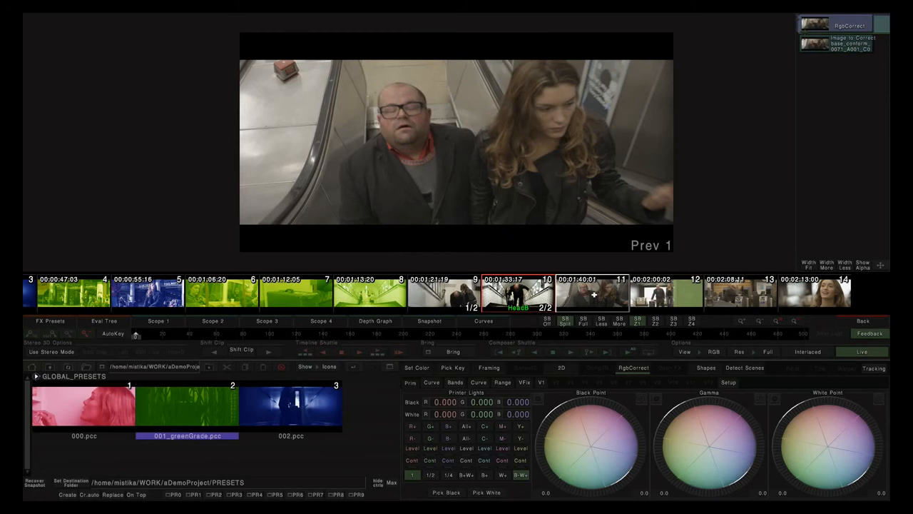
{"action": "left_click", "coordinate": [458, 355]}
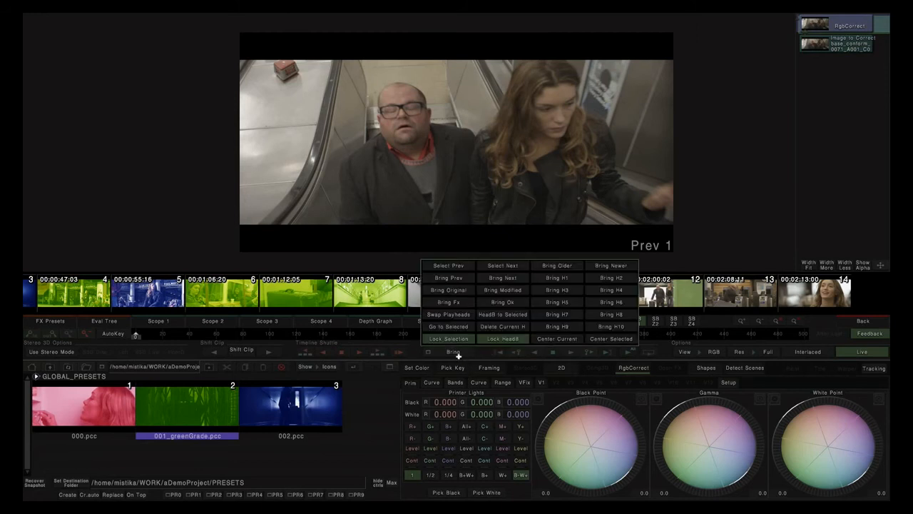
{"action": "left_click", "coordinate": [507, 293]}
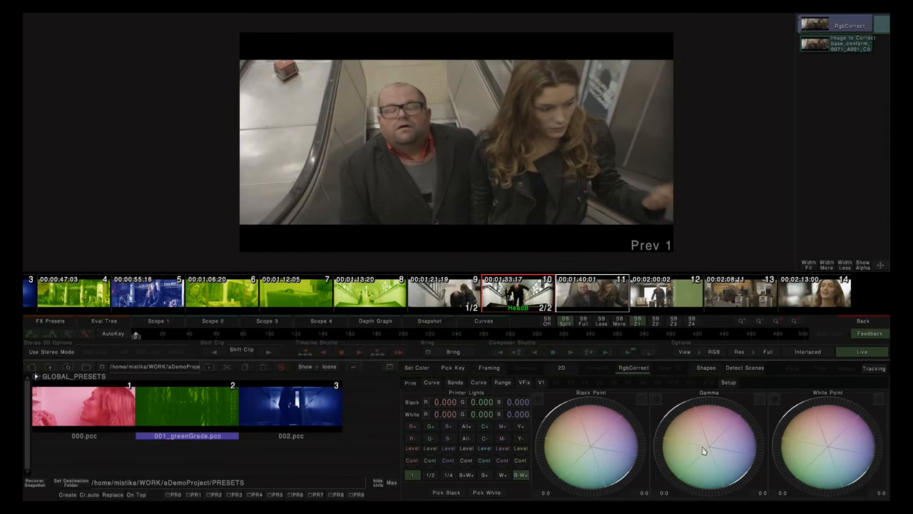
Toggle Bring Modified repeatedly on clip 11 to compare its warm orange gamma grade with the original image
{"action": "left_click", "coordinate": [453, 352]}
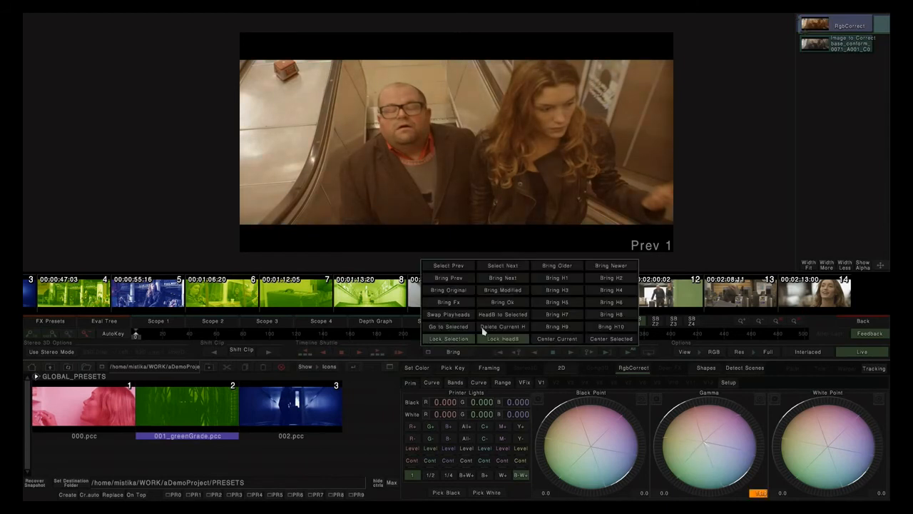
{"action": "left_click", "coordinate": [512, 293]}
{"action": "left_click", "coordinate": [512, 293]}
{"action": "left_click", "coordinate": [513, 293]}
{"action": "left_click", "coordinate": [513, 292]}
{"action": "left_click", "coordinate": [512, 293]}
{"action": "left_click", "coordinate": [512, 293]}
{"action": "left_click", "coordinate": [513, 292]}
{"action": "left_click", "coordinate": [512, 293]}
{"action": "left_click", "coordinate": [512, 292]}
{"action": "left_click", "coordinate": [512, 292]}
{"action": "left_click", "coordinate": [512, 293]}
{"action": "left_click", "coordinate": [512, 292]}
{"action": "left_click", "coordinate": [512, 293]}
{"action": "left_click", "coordinate": [513, 293]}
{"action": "left_click", "coordinate": [513, 292]}
{"action": "left_click", "coordinate": [512, 292]}
{"action": "left_click", "coordinate": [512, 293]}
{"action": "left_click", "coordinate": [512, 293]}
{"action": "left_click", "coordinate": [513, 293]}
{"action": "left_click", "coordinate": [512, 293]}
{"action": "left_click", "coordinate": [514, 294]}
Tint clip 11's gamma blue with a strength of 15.0 and compare the result using Bring Modified
{"action": "left_click_drag", "start_coordinate": [705, 452], "coordinate": [774, 494]}
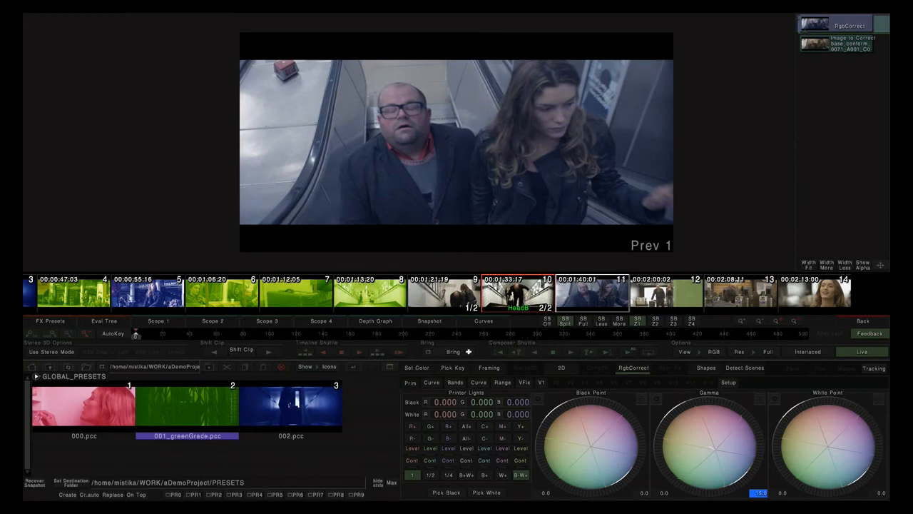
{"action": "left_click", "coordinate": [454, 354]}
{"action": "left_click", "coordinate": [497, 293]}
{"action": "left_click", "coordinate": [497, 293]}
{"action": "left_click", "coordinate": [497, 293]}
{"action": "left_click", "coordinate": [497, 294]}
{"action": "left_click", "coordinate": [498, 294]}
{"action": "left_click", "coordinate": [498, 294]}
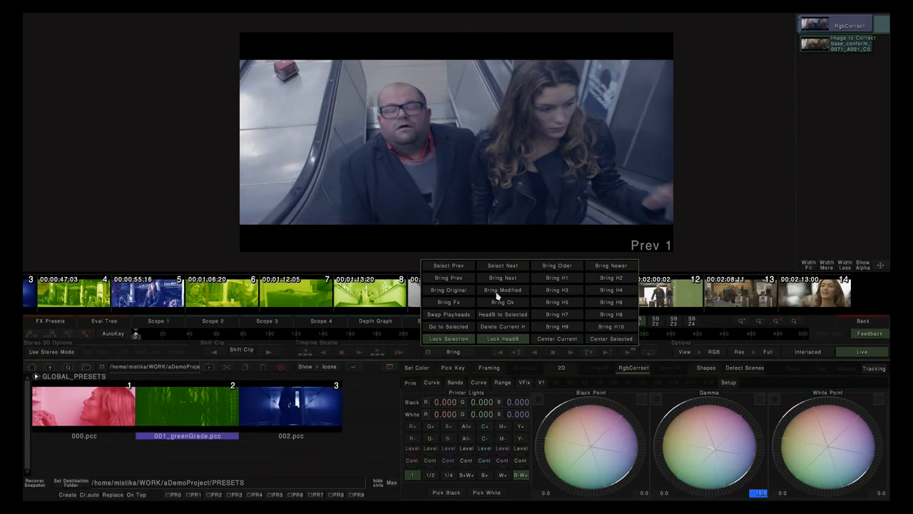
Bring back clip 11's original grade and, after a brief visit to clip 12, try Bring Modified on it again
{"action": "left_click", "coordinate": [442, 294]}
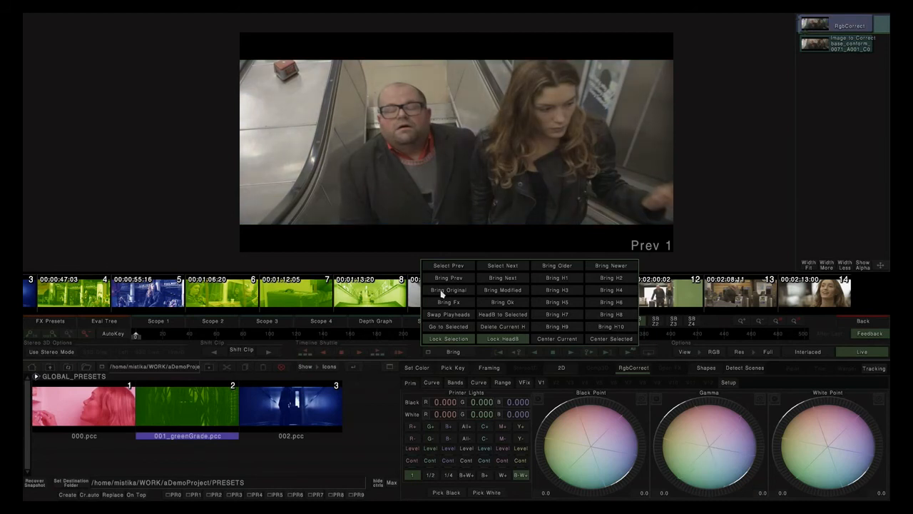
{"action": "left_click", "coordinate": [502, 292]}
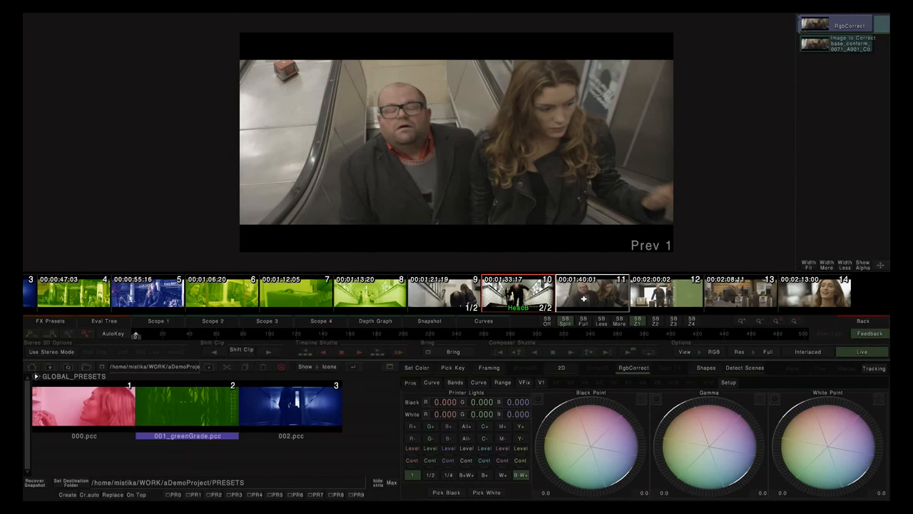
{"action": "left_click", "coordinate": [666, 303]}
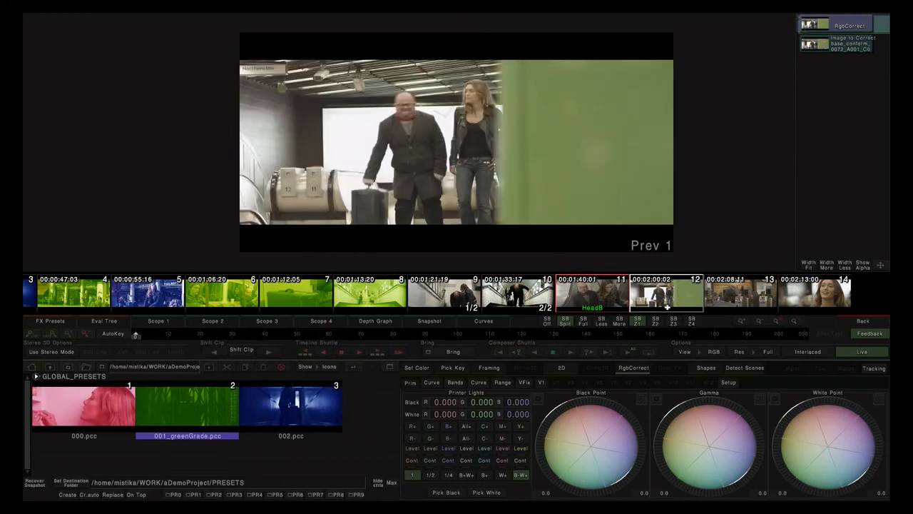
{"action": "left_click", "coordinate": [595, 294]}
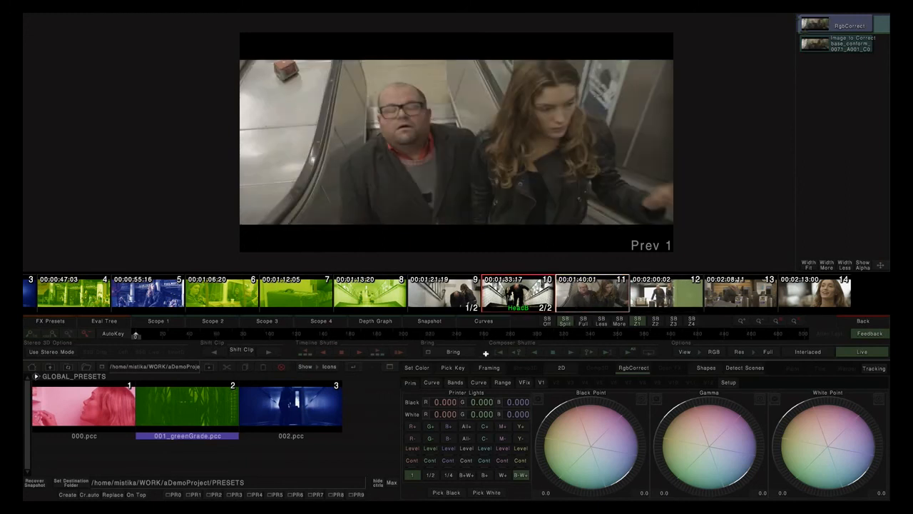
{"action": "left_click", "coordinate": [454, 352]}
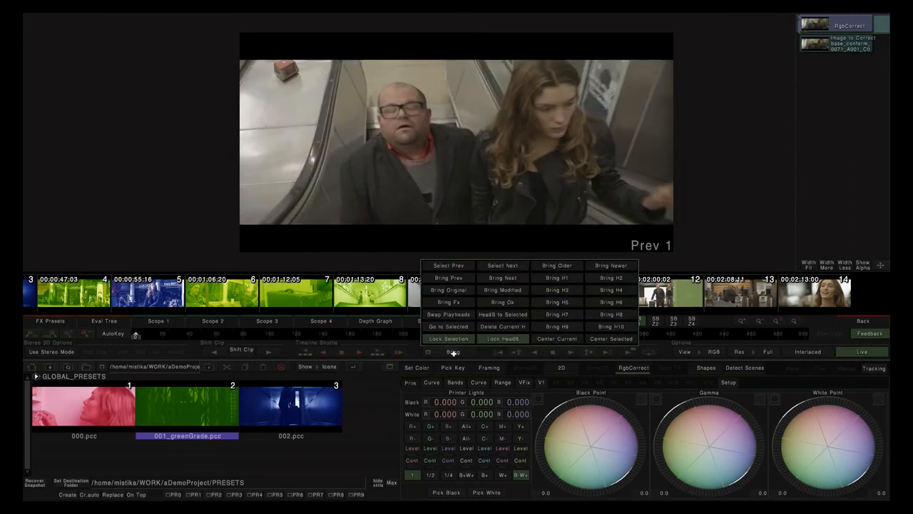
{"action": "left_click", "coordinate": [514, 293]}
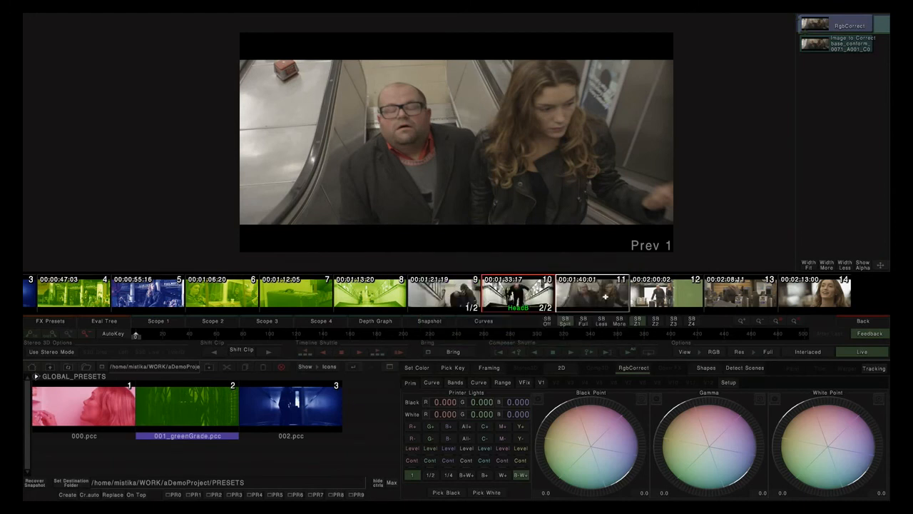
Select the green-graded clip 7 and try Bring Modified from the Bring functions on it
{"action": "left_click", "coordinate": [297, 295]}
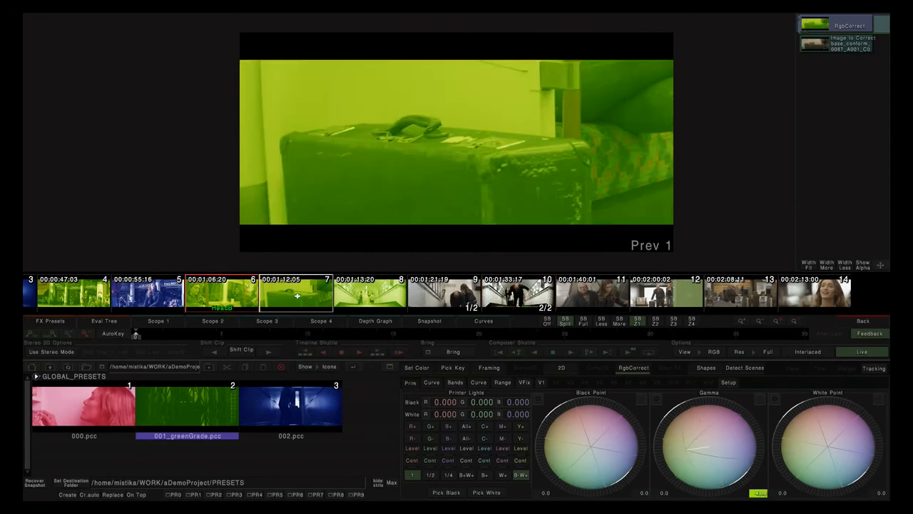
{"action": "right_click", "coordinate": [493, 294]}
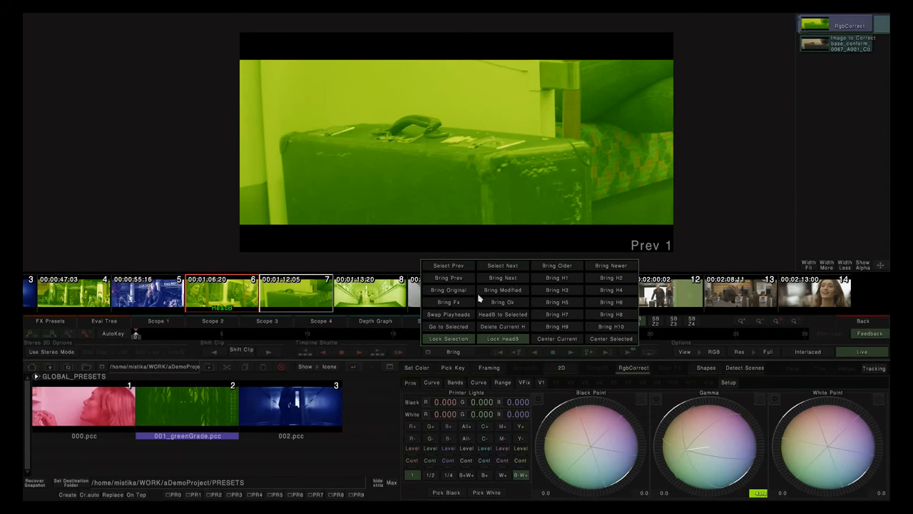
{"action": "left_click", "coordinate": [501, 291]}
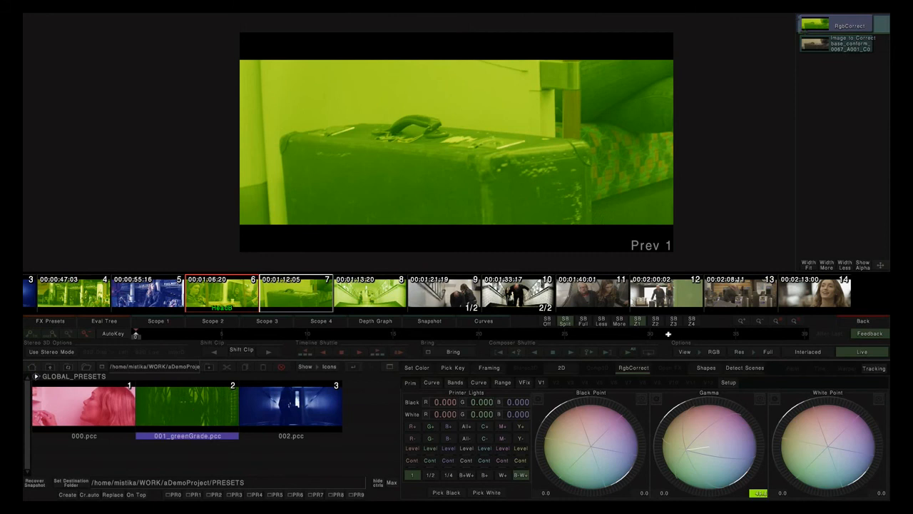
Return to the timeline at clip 7 and turn on live video in the record monitor
{"action": "left_click", "coordinate": [863, 321]}
{"action": "left_click", "coordinate": [521, 121]}
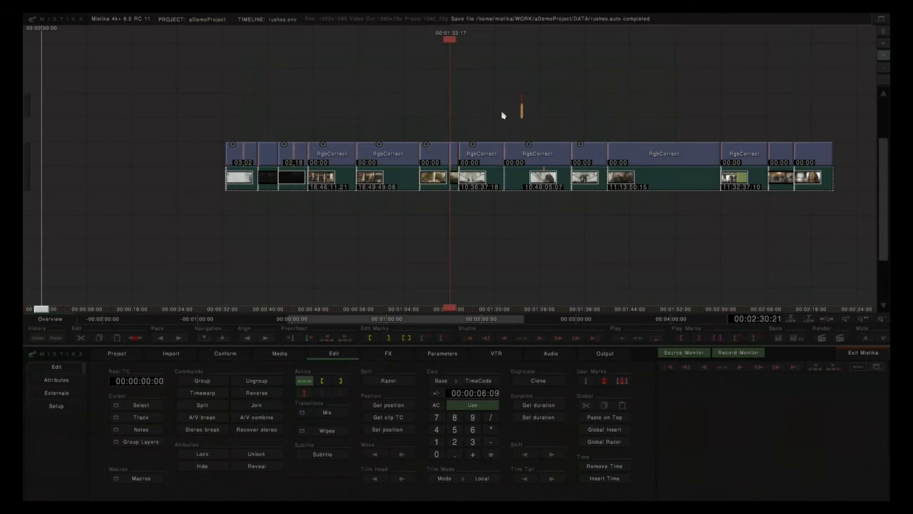
{"action": "scroll", "coordinate": [503, 115], "scroll_direction": "up", "scroll_amount": 8}
{"action": "left_click", "coordinate": [502, 115]}
{"action": "left_click_drag", "start_coordinate": [471, 123], "coordinate": [391, 132]}
{"action": "left_click", "coordinate": [724, 358]}
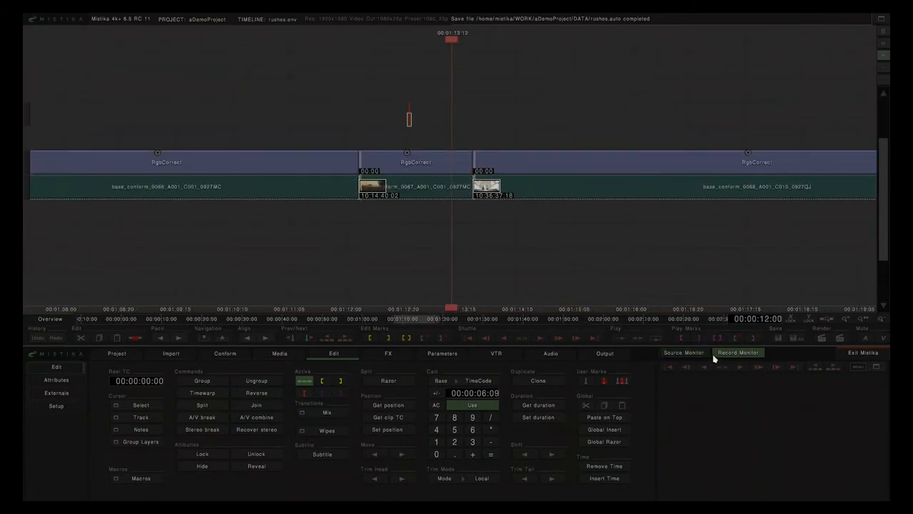
{"action": "left_click", "coordinate": [858, 367]}
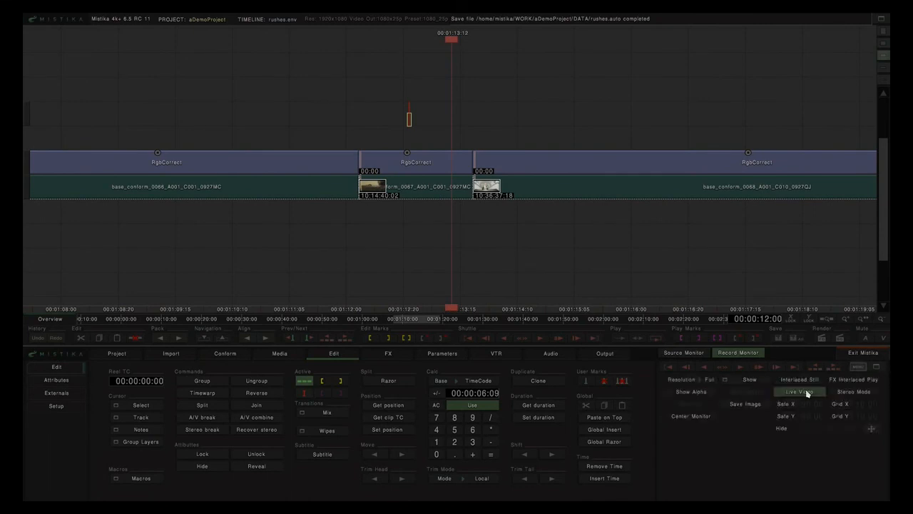
{"action": "left_click", "coordinate": [807, 393]}
{"action": "left_click", "coordinate": [859, 367]}
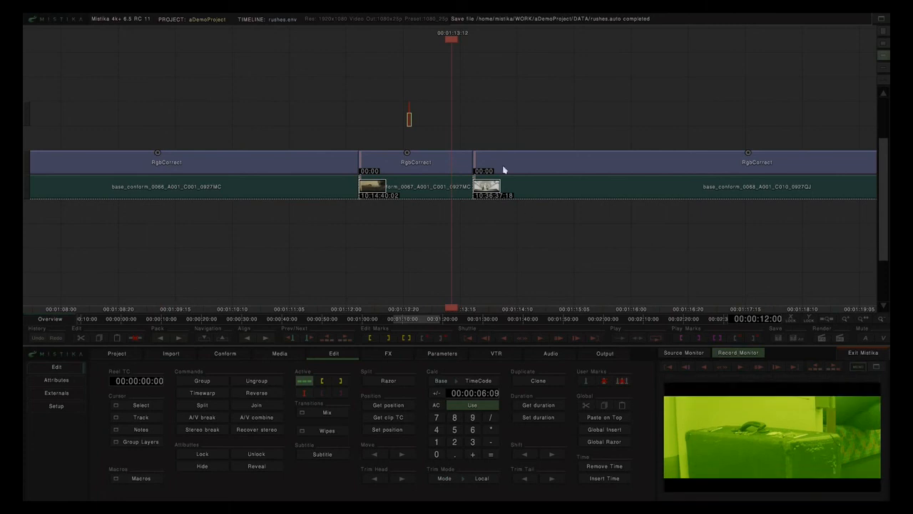
Clone clip 7 with its RgbCorrect effect onto the track directly above it in the timeline
{"action": "left_click_drag", "start_coordinate": [460, 120], "coordinate": [481, 132]}
{"action": "left_click", "coordinate": [487, 207]}
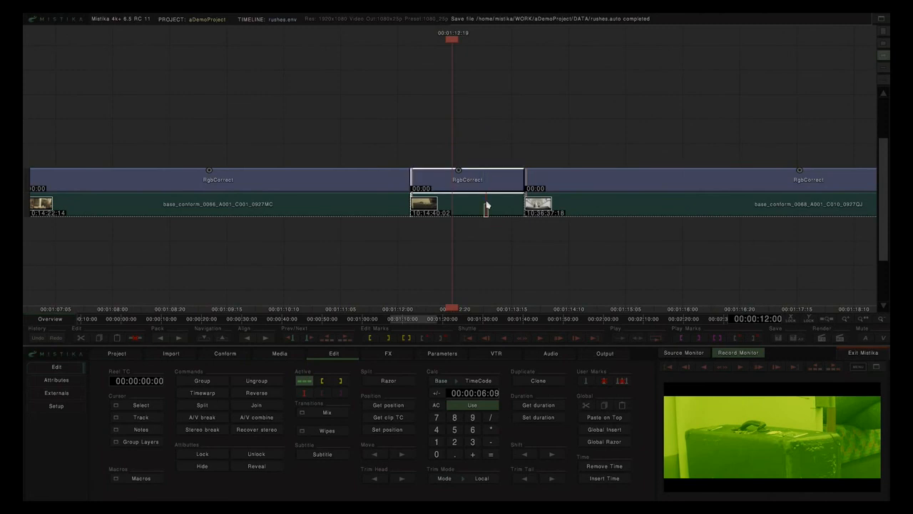
{"action": "left_click_drag", "start_coordinate": [490, 209], "coordinate": [491, 133]}
{"action": "left_click", "coordinate": [570, 126]}
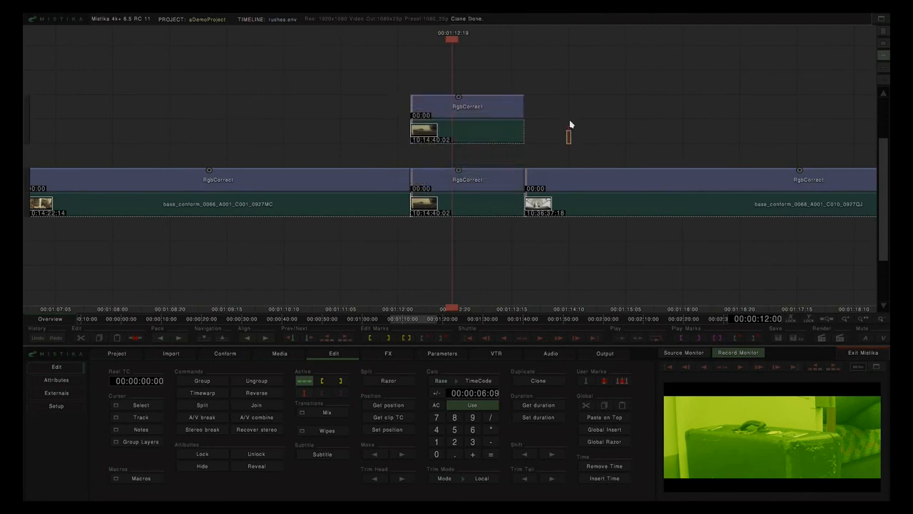
Change the cloned clip's gamma tint from green to a strong pinkish red and return to the timeline
{"action": "double_click", "coordinate": [521, 122]}
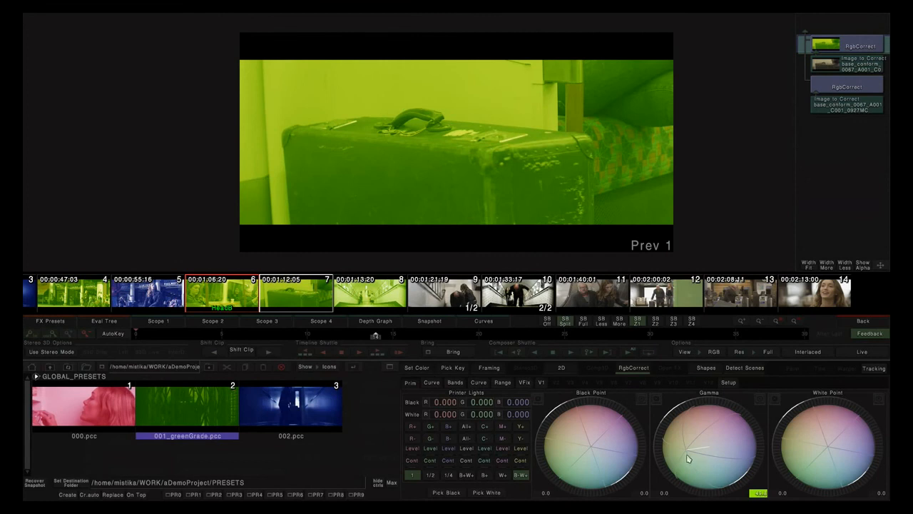
{"action": "left_click_drag", "start_coordinate": [689, 458], "coordinate": [889, 295]}
{"action": "left_click_drag", "start_coordinate": [696, 444], "coordinate": [879, 421]}
{"action": "left_click_drag", "start_coordinate": [692, 449], "coordinate": [740, 309]}
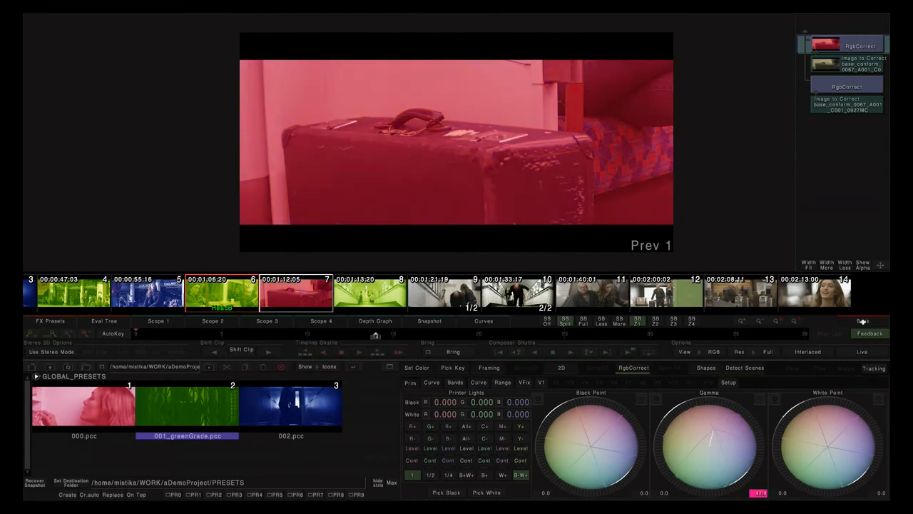
{"action": "left_click", "coordinate": [864, 322]}
Scrub and play the timeline around clip 7 with the playhead above the clone to view the red version
{"action": "left_click_drag", "start_coordinate": [618, 127], "coordinate": [595, 126]}
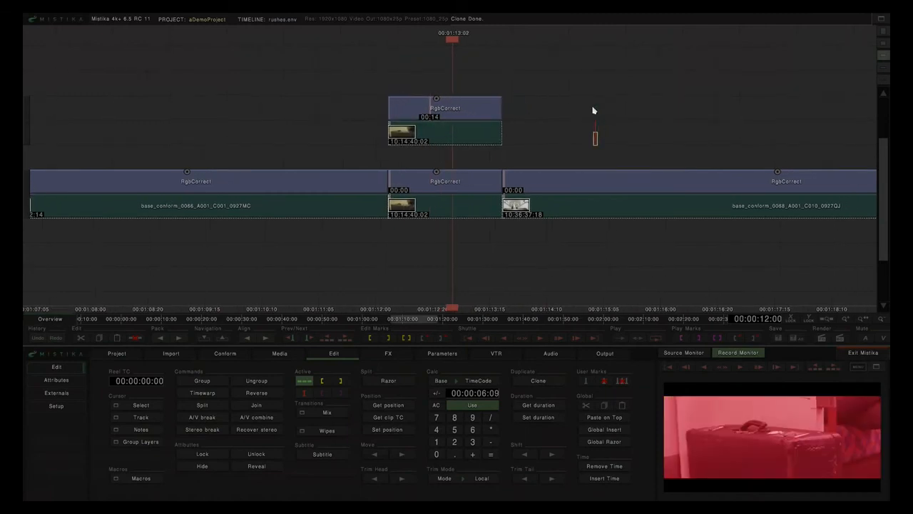
{"action": "left_click_drag", "start_coordinate": [452, 41], "coordinate": [412, 44]}
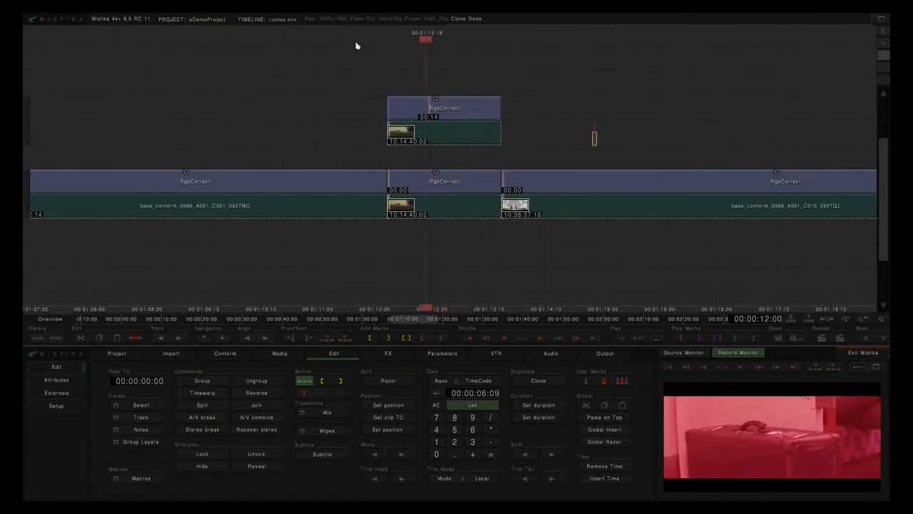
{"action": "mouse_move", "coordinate": [312, 45]}
{"action": "left_mouse_down"}
{"action": "mouse_move", "coordinate": [541, 51]}
{"action": "mouse_move", "coordinate": [437, 55]}
{"action": "left_mouse_up"}
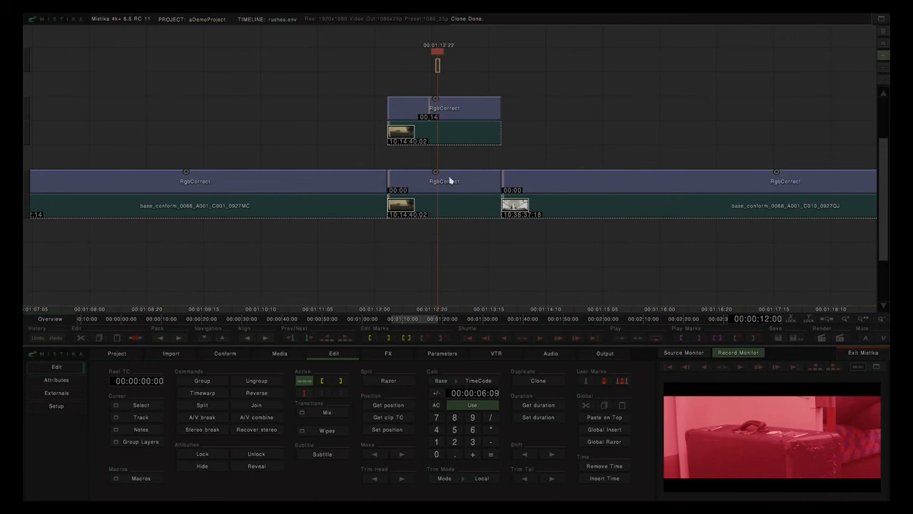
{"action": "left_click_drag", "start_coordinate": [437, 77], "coordinate": [546, 81]}
{"action": "key", "text": "space"}
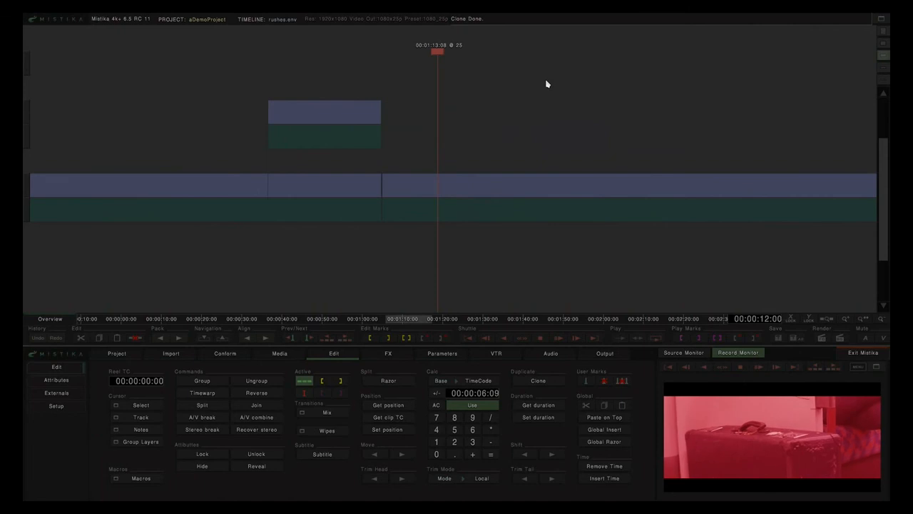
{"action": "key", "text": "space"}
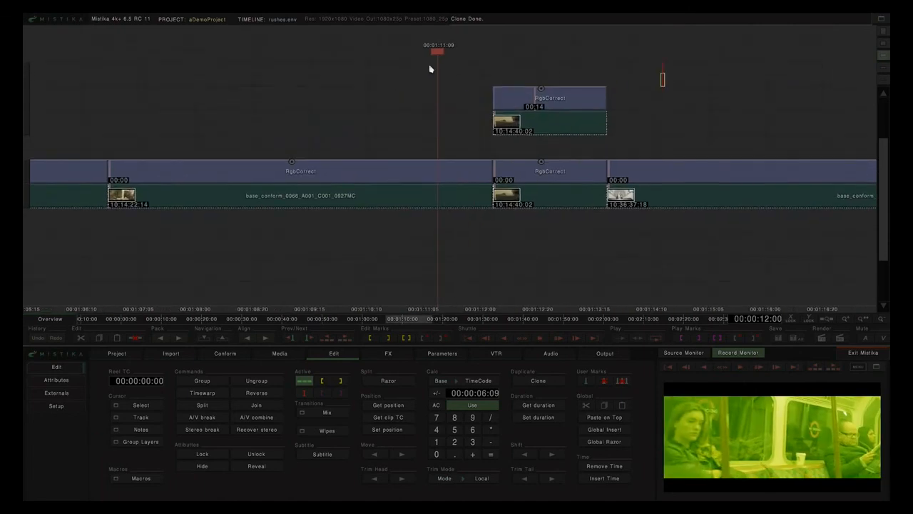
Lower the playhead onto the original clips' track and play through clip 7 to view its green version
{"action": "left_click_drag", "start_coordinate": [438, 47], "coordinate": [420, 171]}
{"action": "key", "text": "space"}
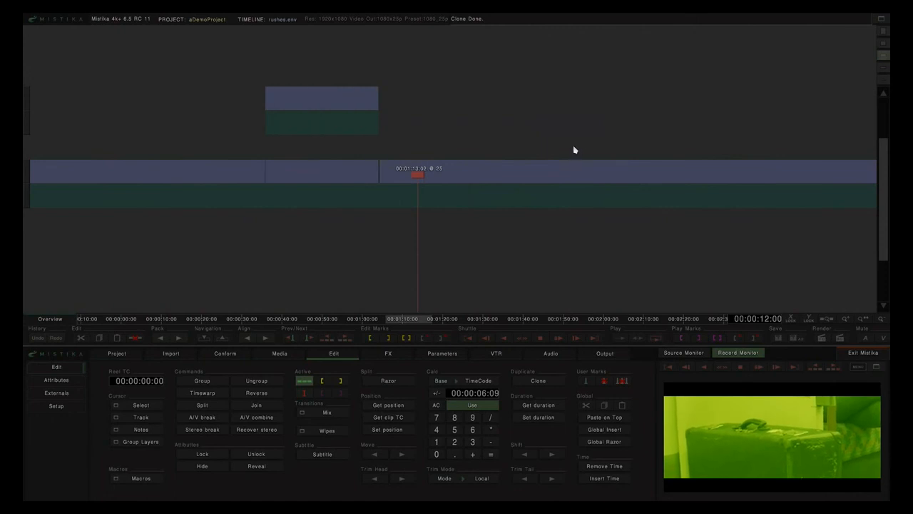
{"action": "key", "text": "space"}
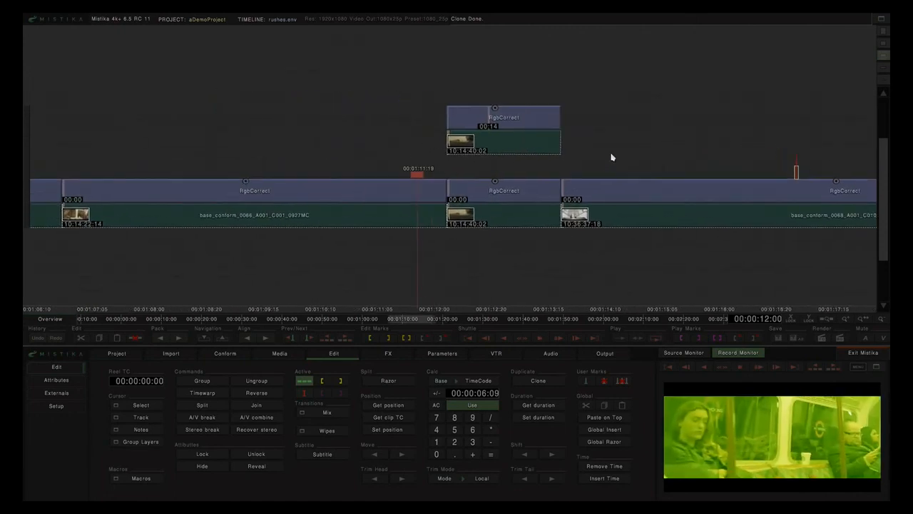
Group clip 7 and its red clone into one clip and place the group in clip 7's gap on the original track
{"action": "left_click_drag", "start_coordinate": [418, 174], "coordinate": [511, 81]}
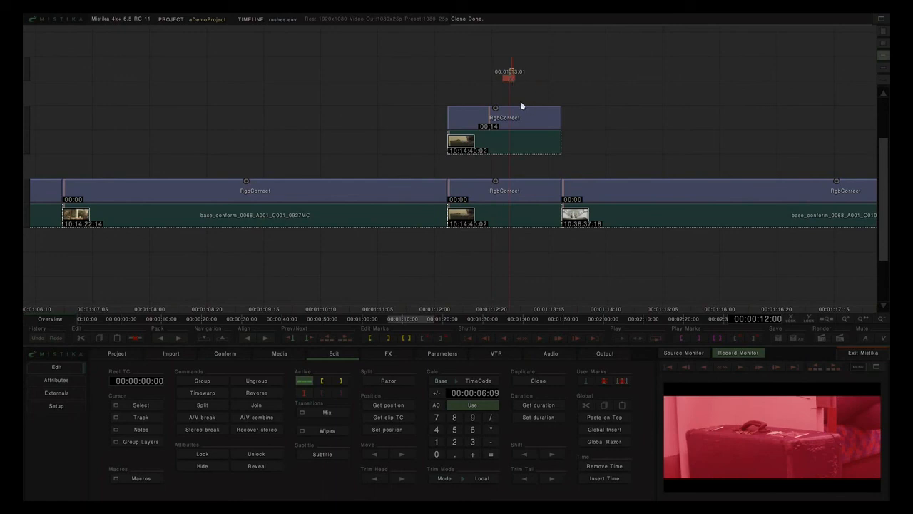
{"action": "left_click_drag", "start_coordinate": [514, 80], "coordinate": [532, 250]}
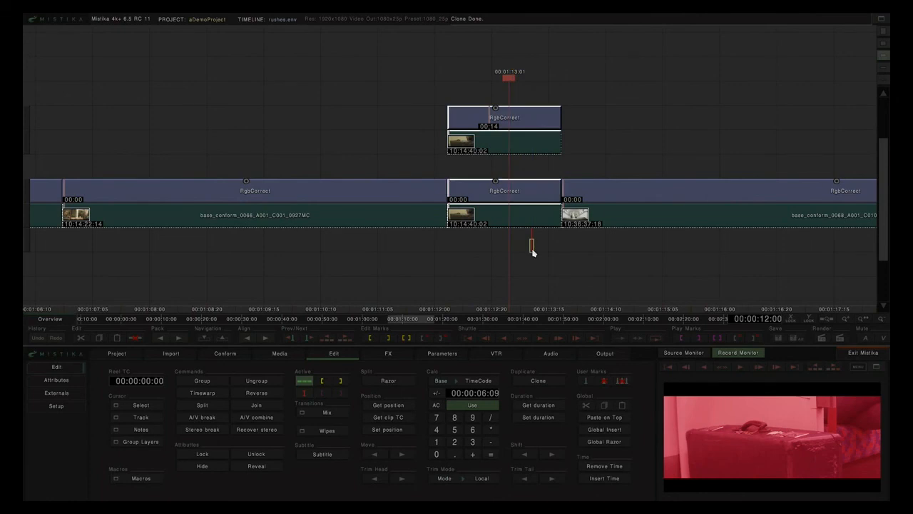
{"action": "key", "text": "ctrl+g"}
{"action": "left_click_drag", "start_coordinate": [505, 116], "coordinate": [503, 188]}
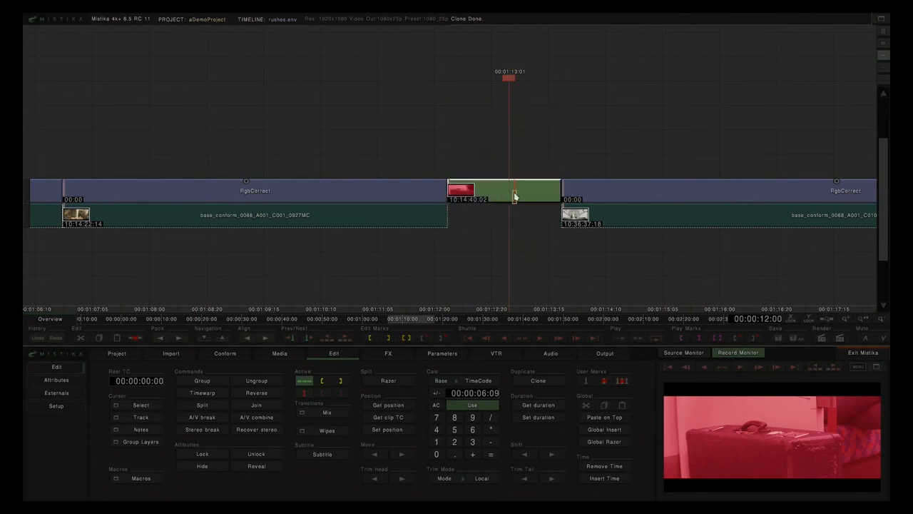
Enter the new group, inspect its two stacked RgbCorrect versions, and navigate back out to the main timeline
{"action": "double_click", "coordinate": [513, 197]}
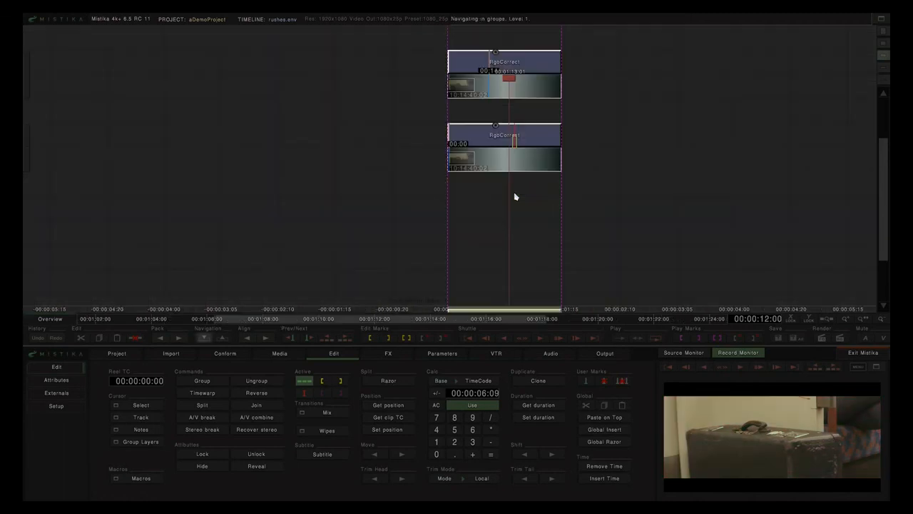
{"action": "left_click", "coordinate": [591, 138]}
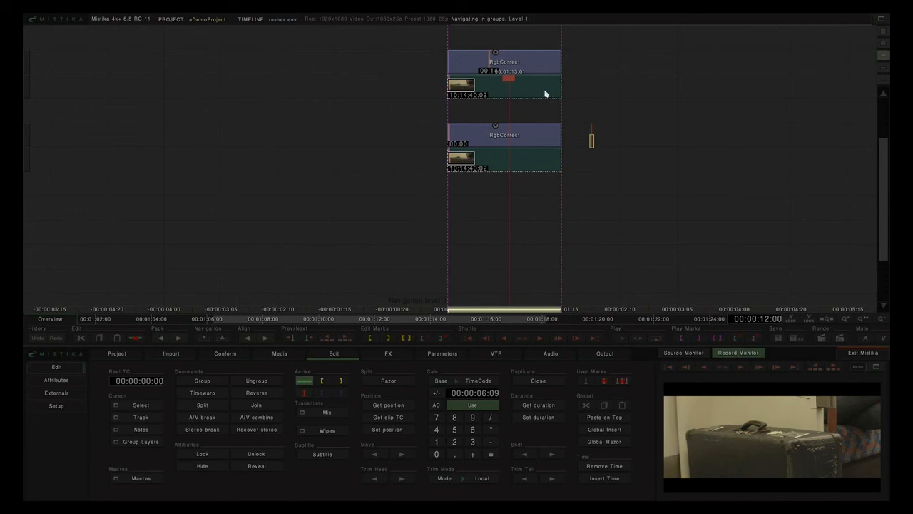
{"action": "left_click", "coordinate": [535, 136]}
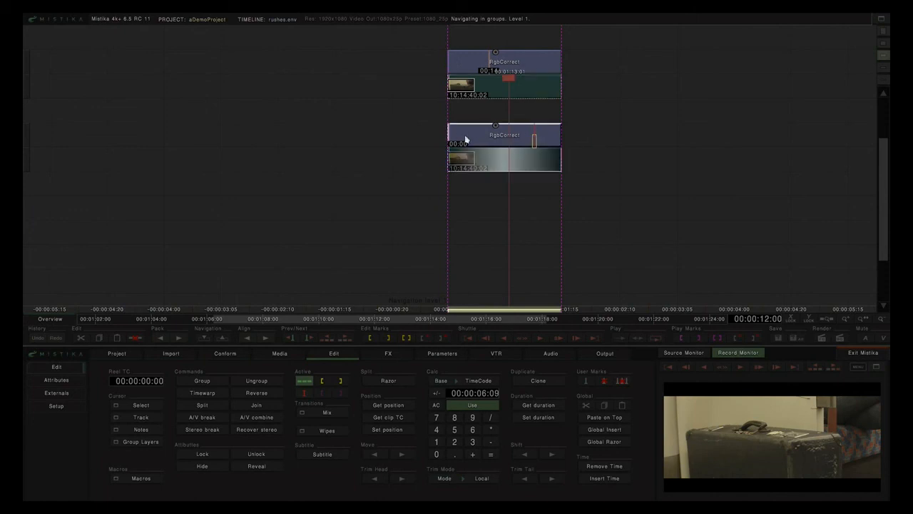
{"action": "left_click", "coordinate": [615, 118]}
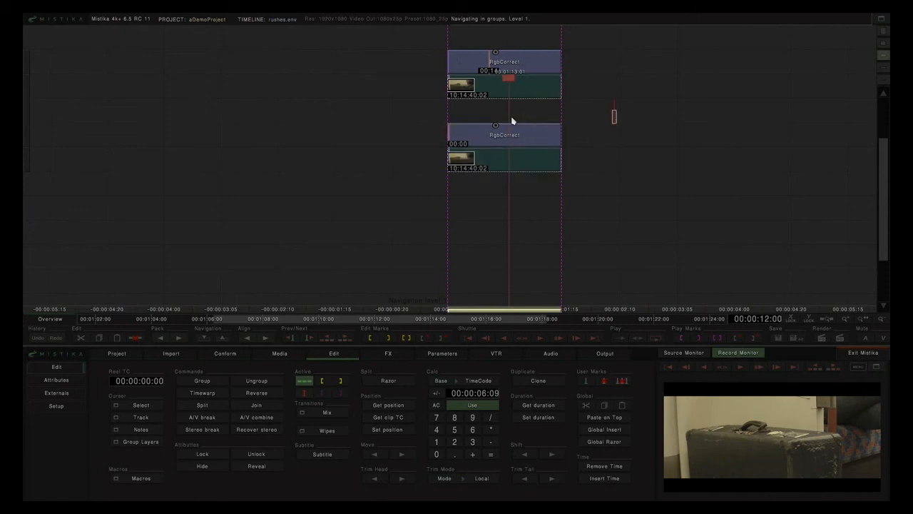
{"action": "left_click", "coordinate": [524, 101]}
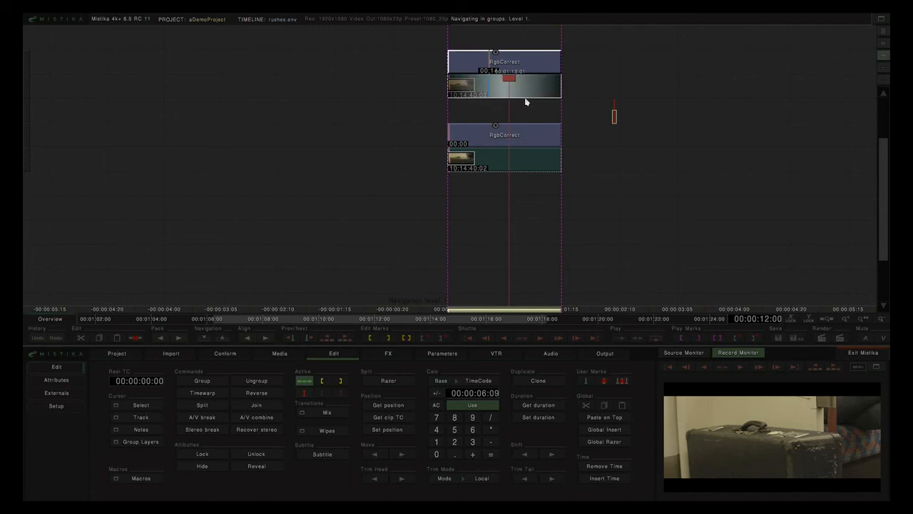
{"action": "key", "text": "Page_Up"}
Switch the grouped clip's active layer between Layer 1 and Layer 2, leaving Layer 2 in use
{"action": "left_click", "coordinate": [538, 154]}
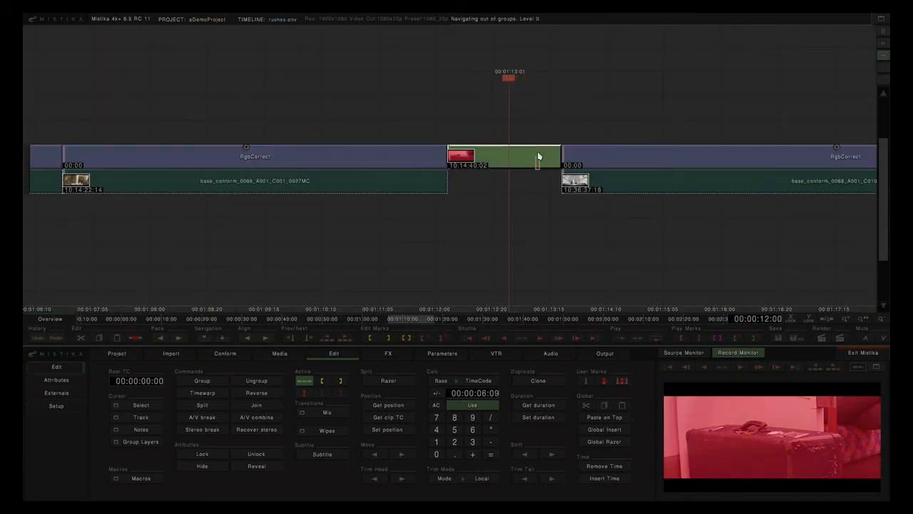
{"action": "left_click", "coordinate": [150, 441]}
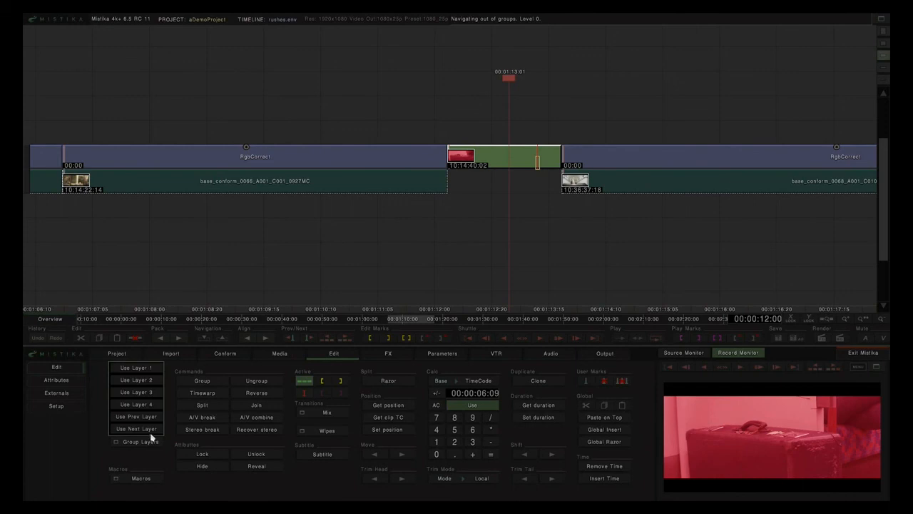
{"action": "left_click", "coordinate": [142, 381]}
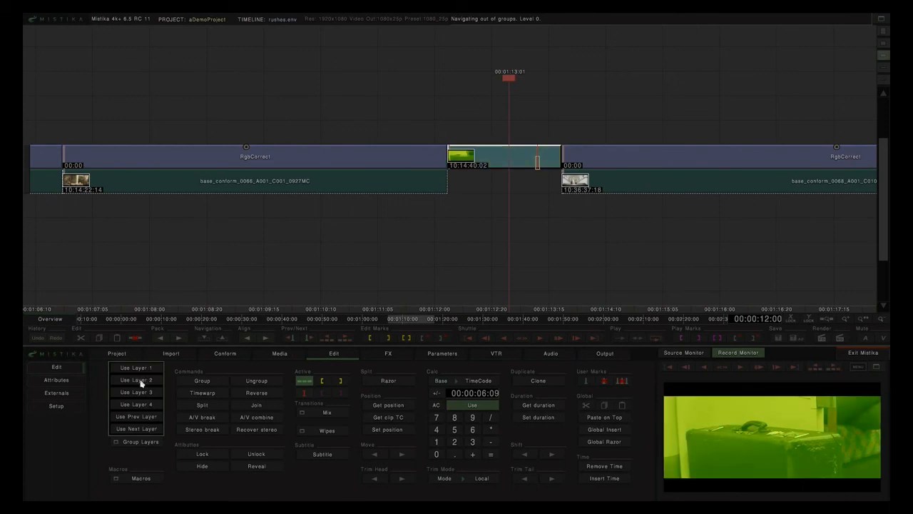
{"action": "left_click", "coordinate": [146, 369]}
{"action": "left_click", "coordinate": [144, 379]}
{"action": "left_click", "coordinate": [144, 370]}
{"action": "left_click", "coordinate": [145, 381]}
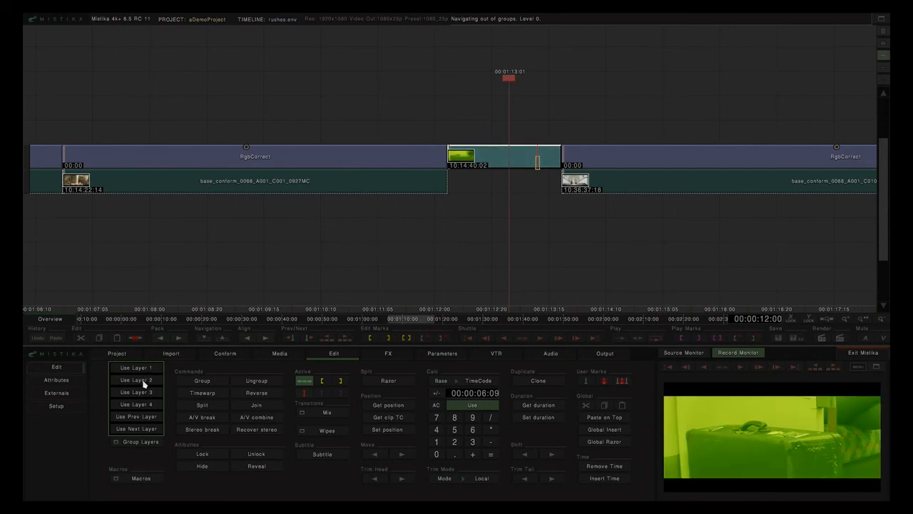